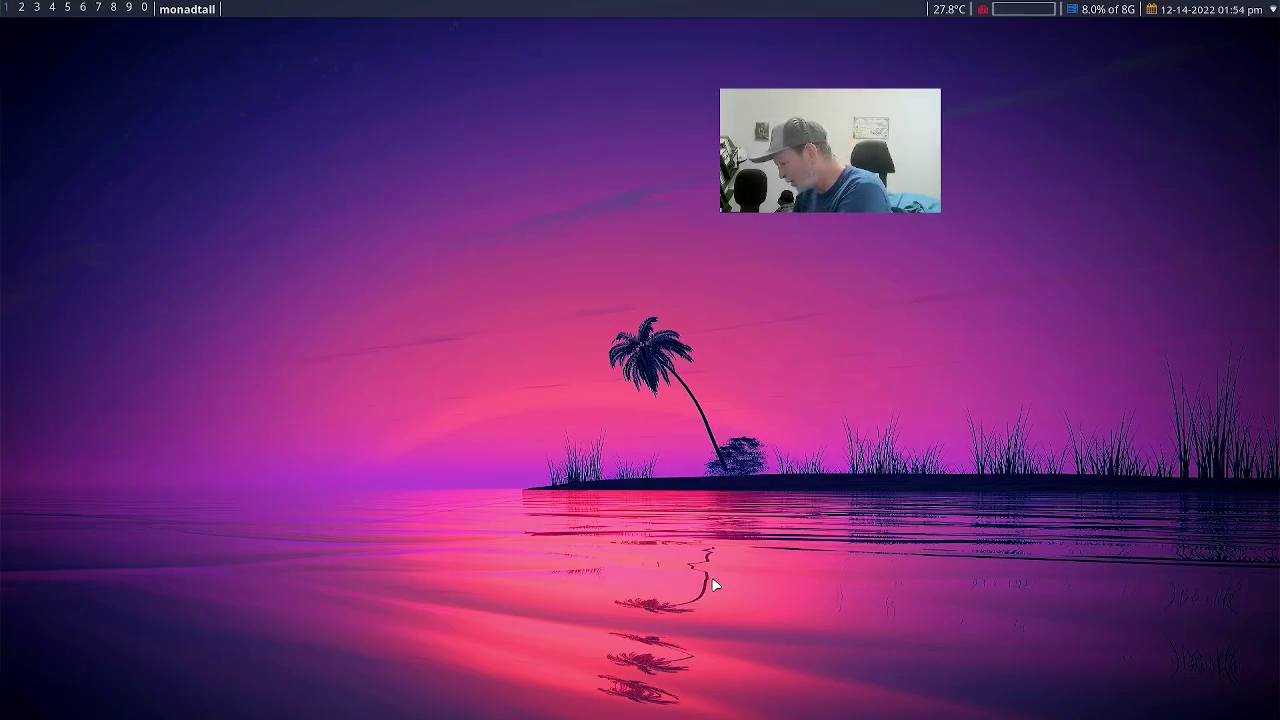
# - Log out of Qtile and log back into a fresh Qtile session with the account password
pyautogui.press('super+x')
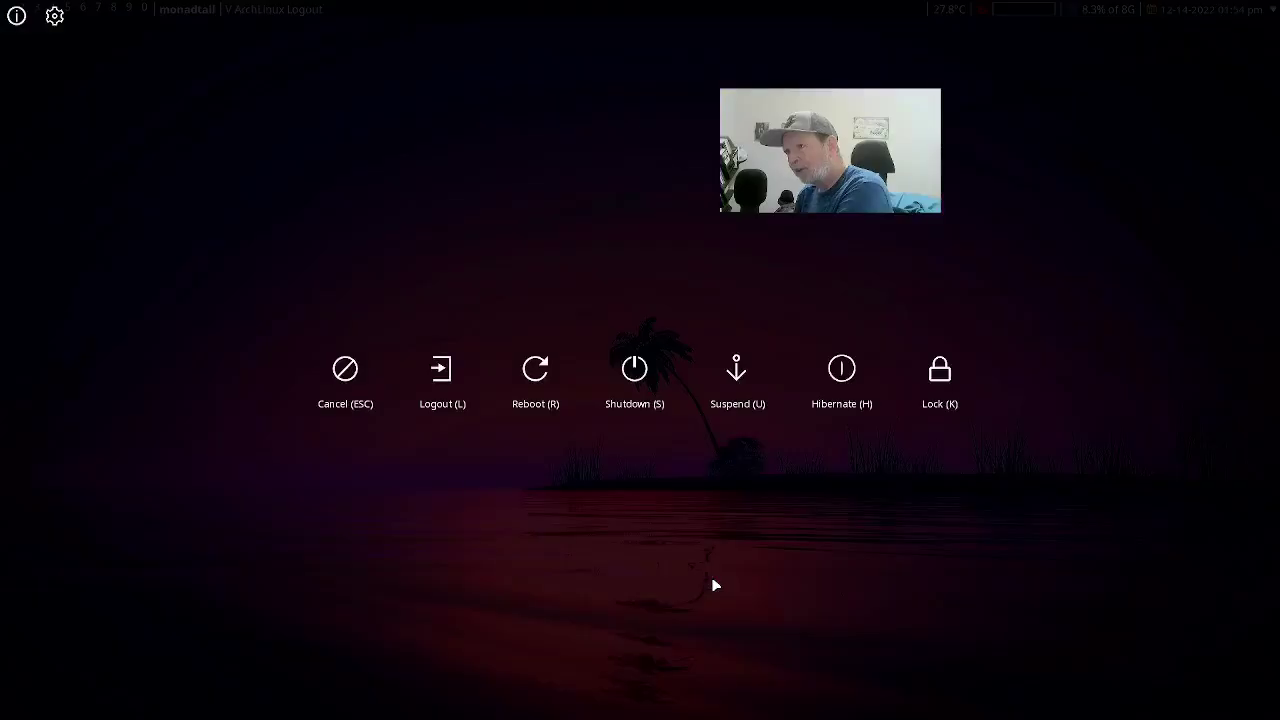
pyautogui.press('l')
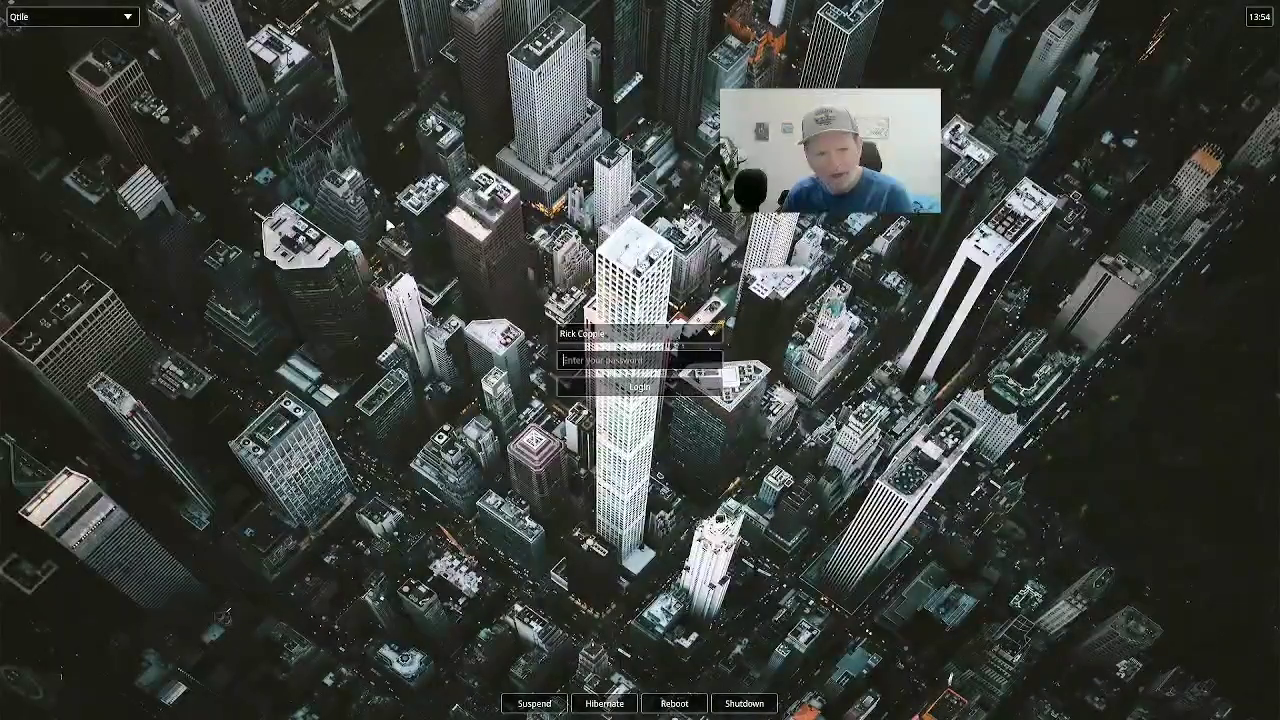
pyautogui.click(131, 16)
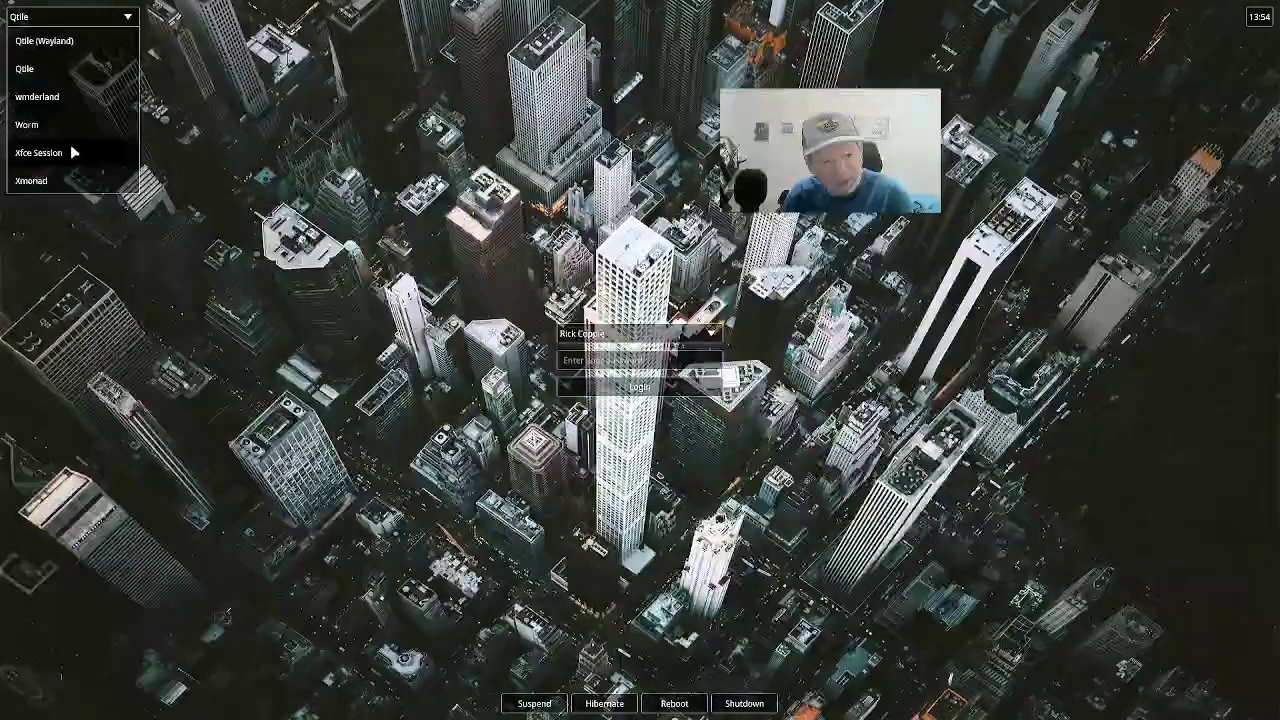
pyautogui.click(72, 198)
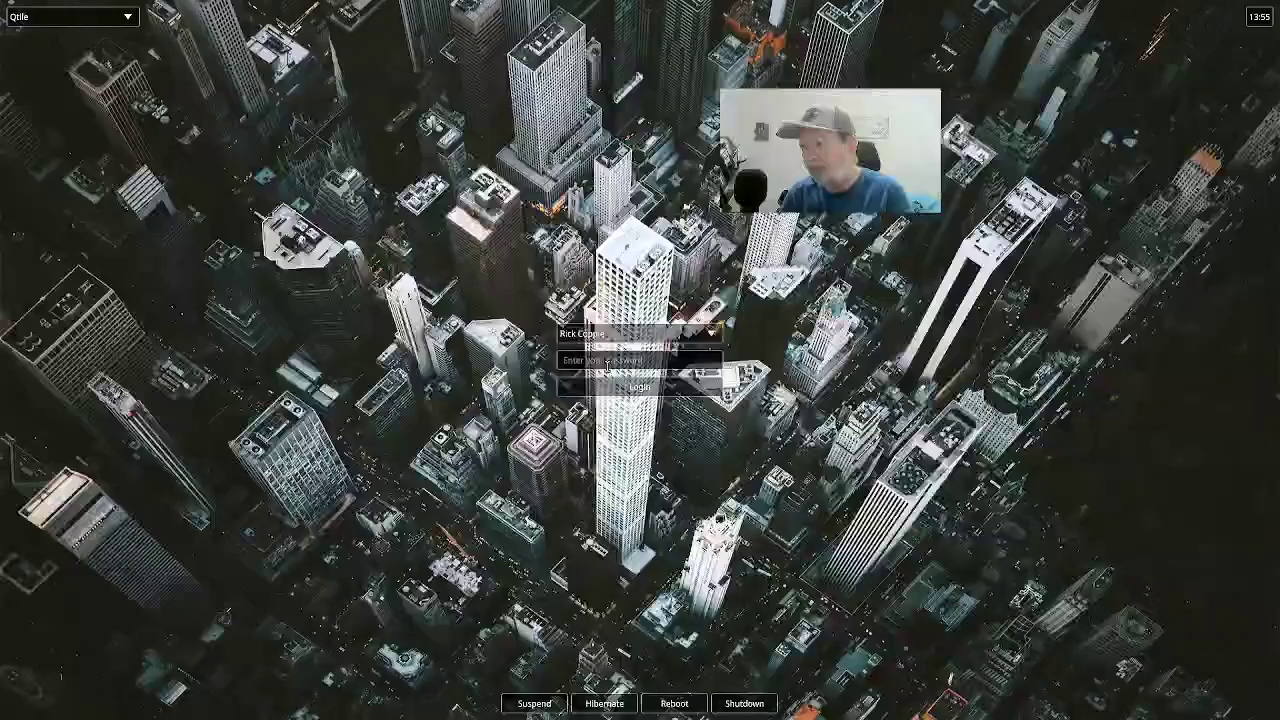
pyautogui.write('********')
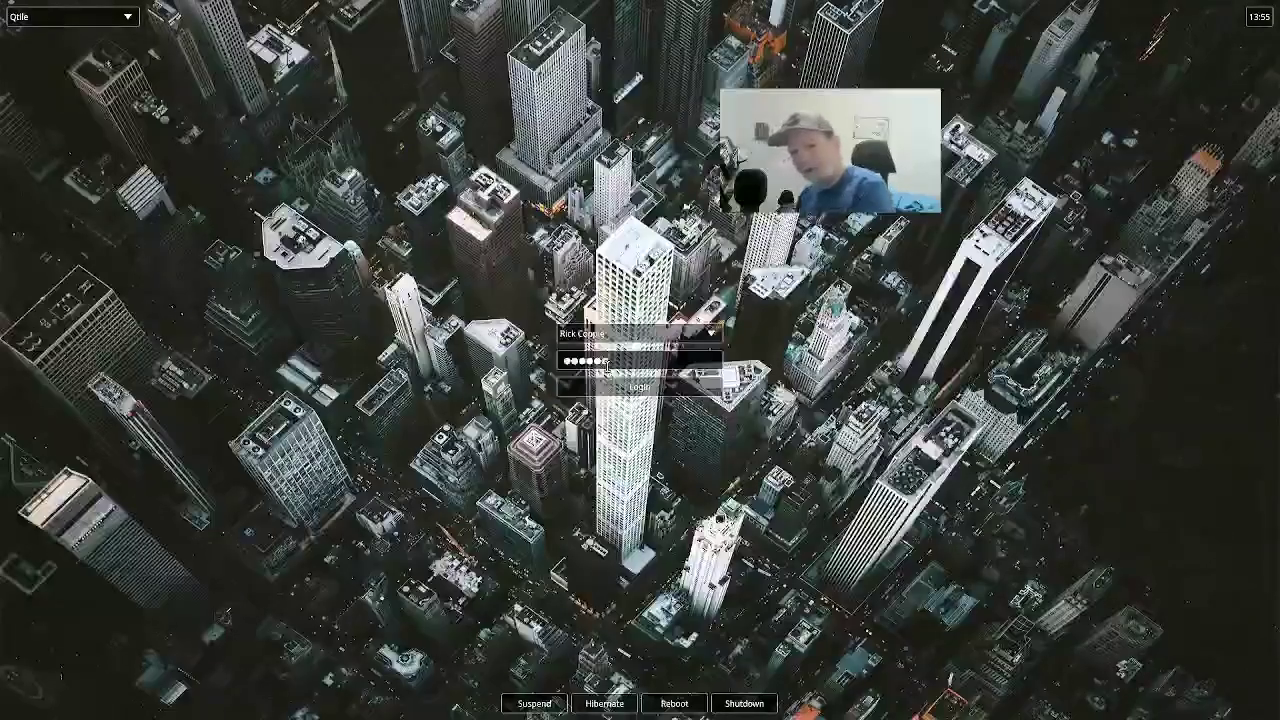
pyautogui.press('Return')
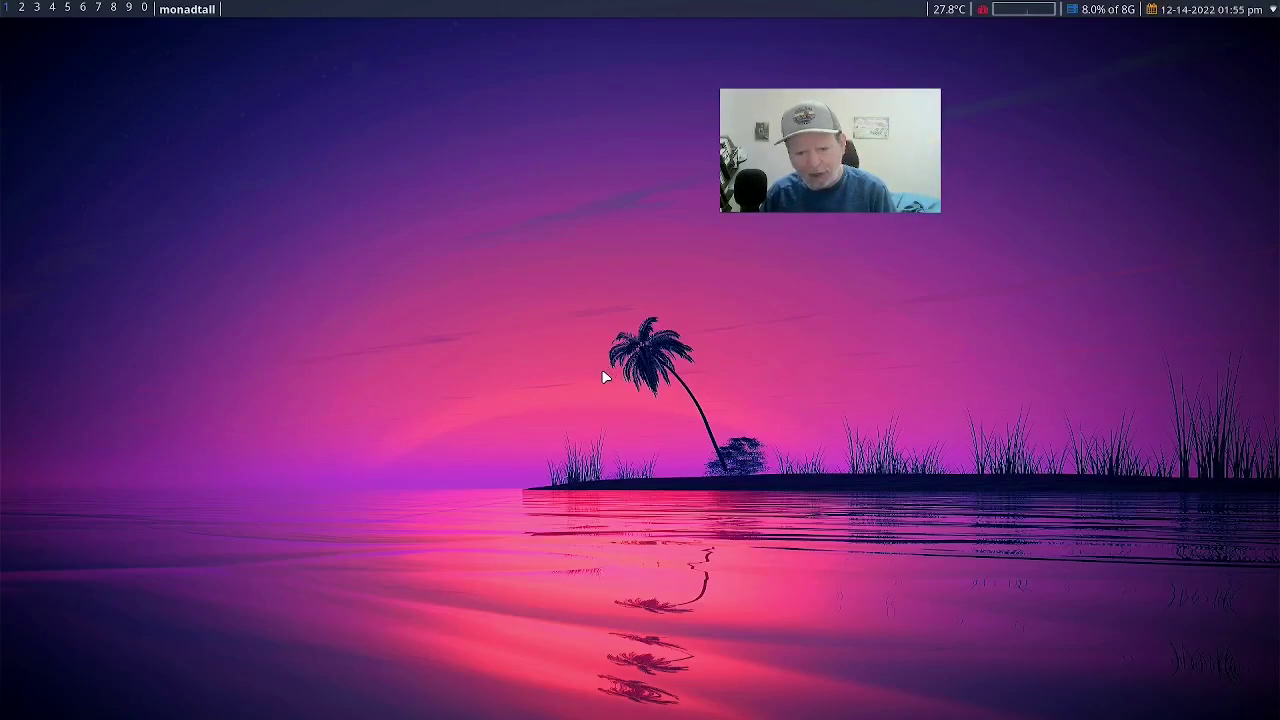
# - Launch Arch Linux Tweak Tool from rofi by searching 'tweak' and authenticate with the password
pyautogui.press('super+d')
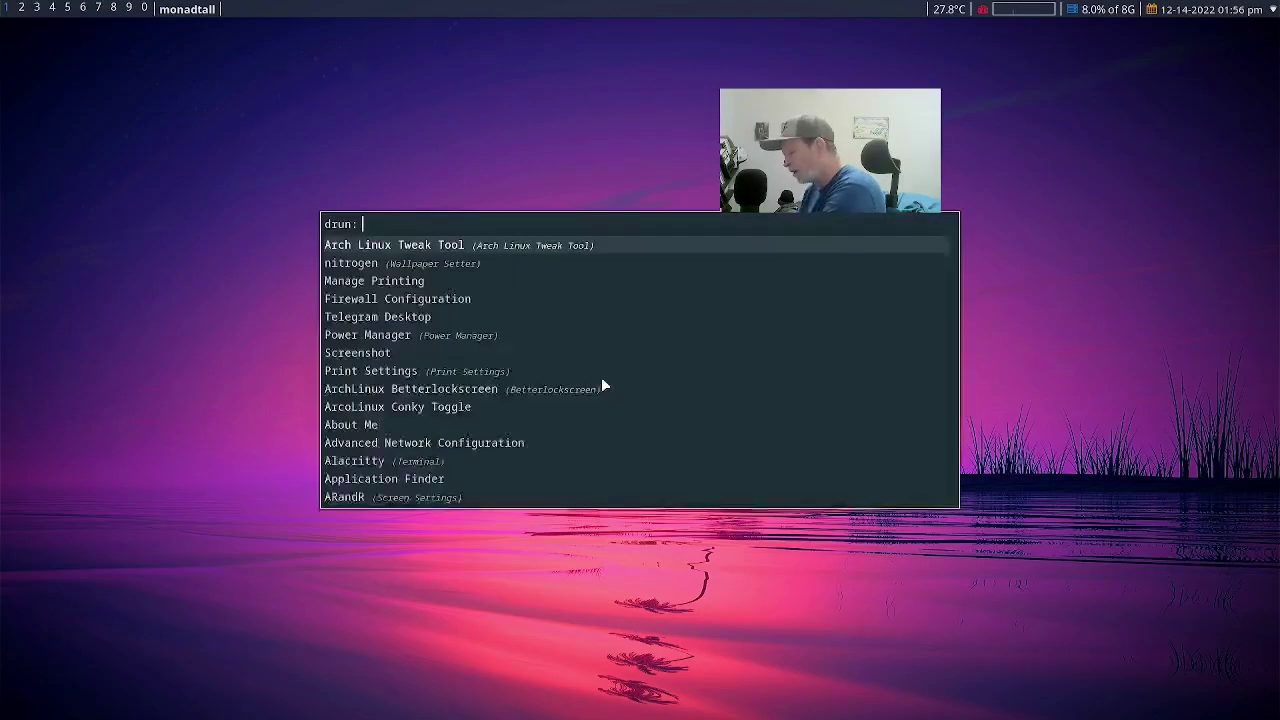
pyautogui.write('t')
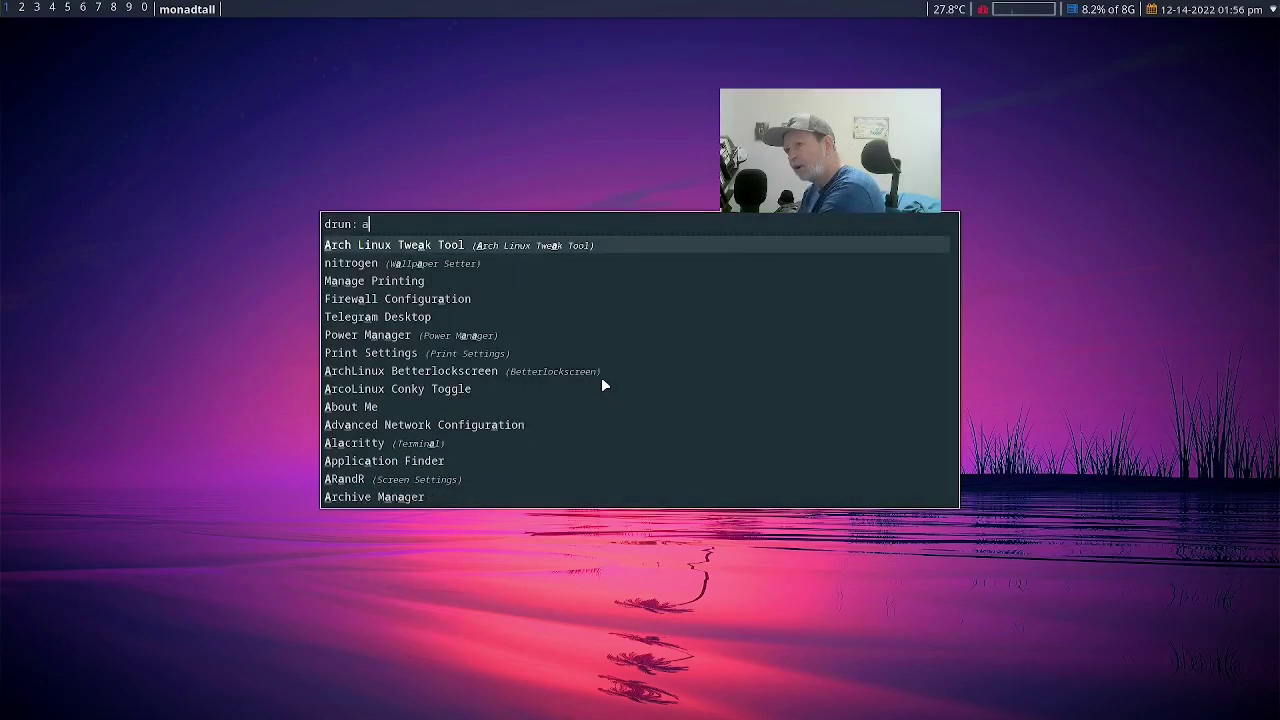
pyautogui.write('we')
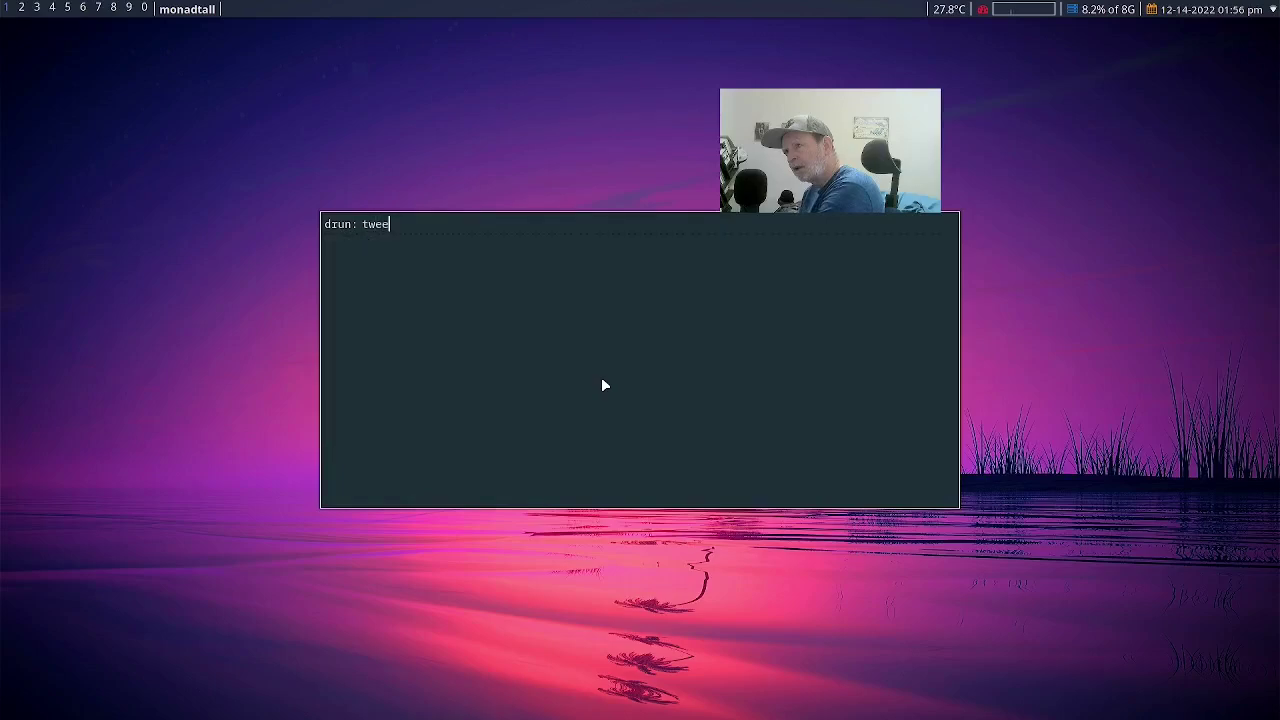
pyautogui.write('ak')
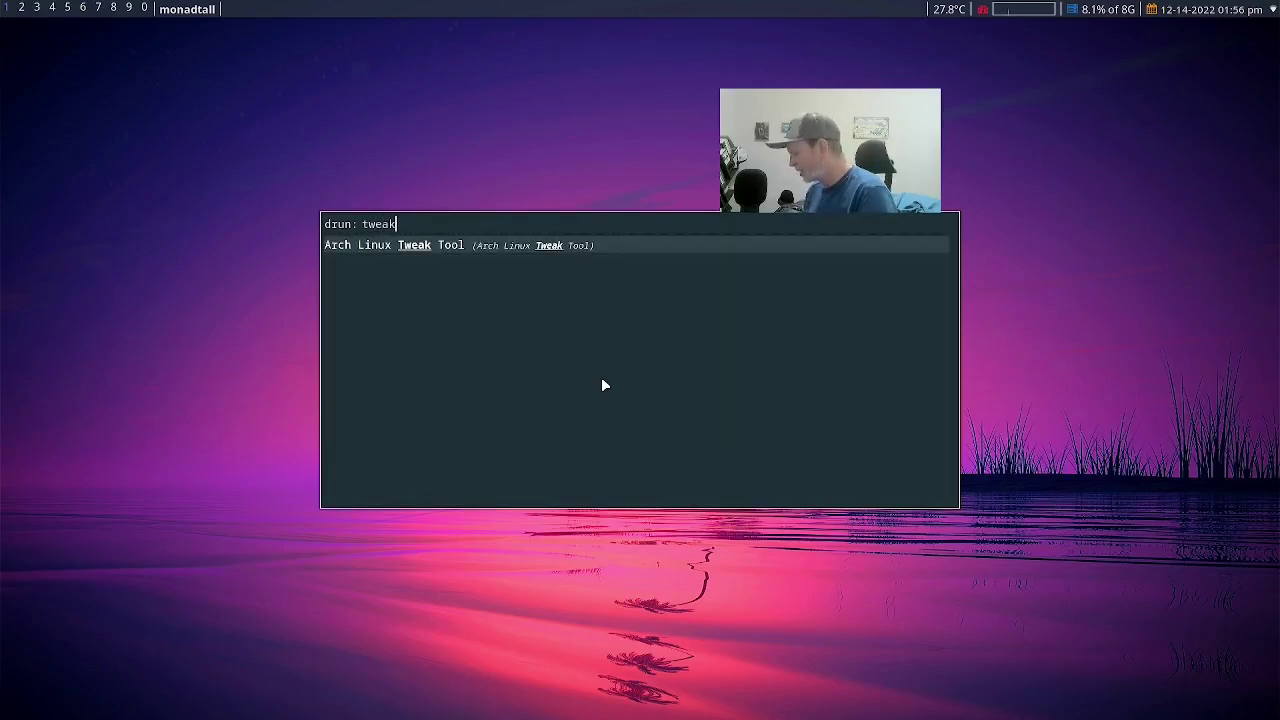
pyautogui.press('Return')
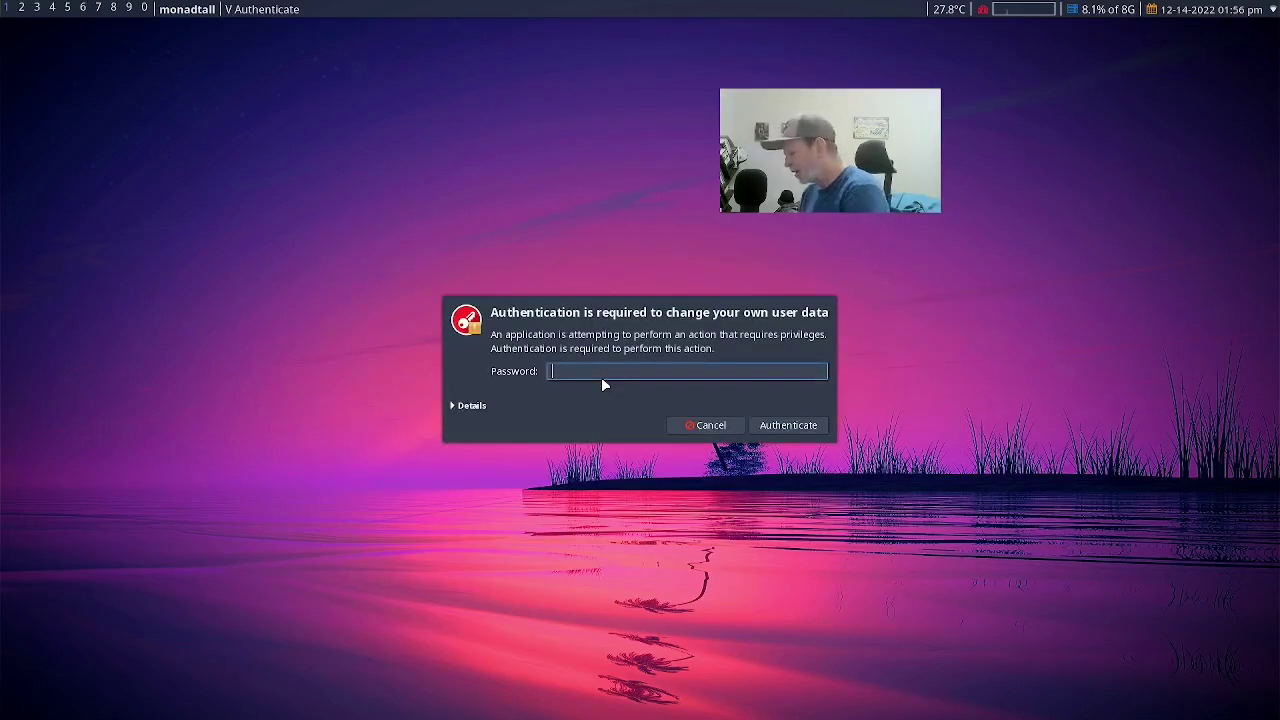
pyautogui.write('••')
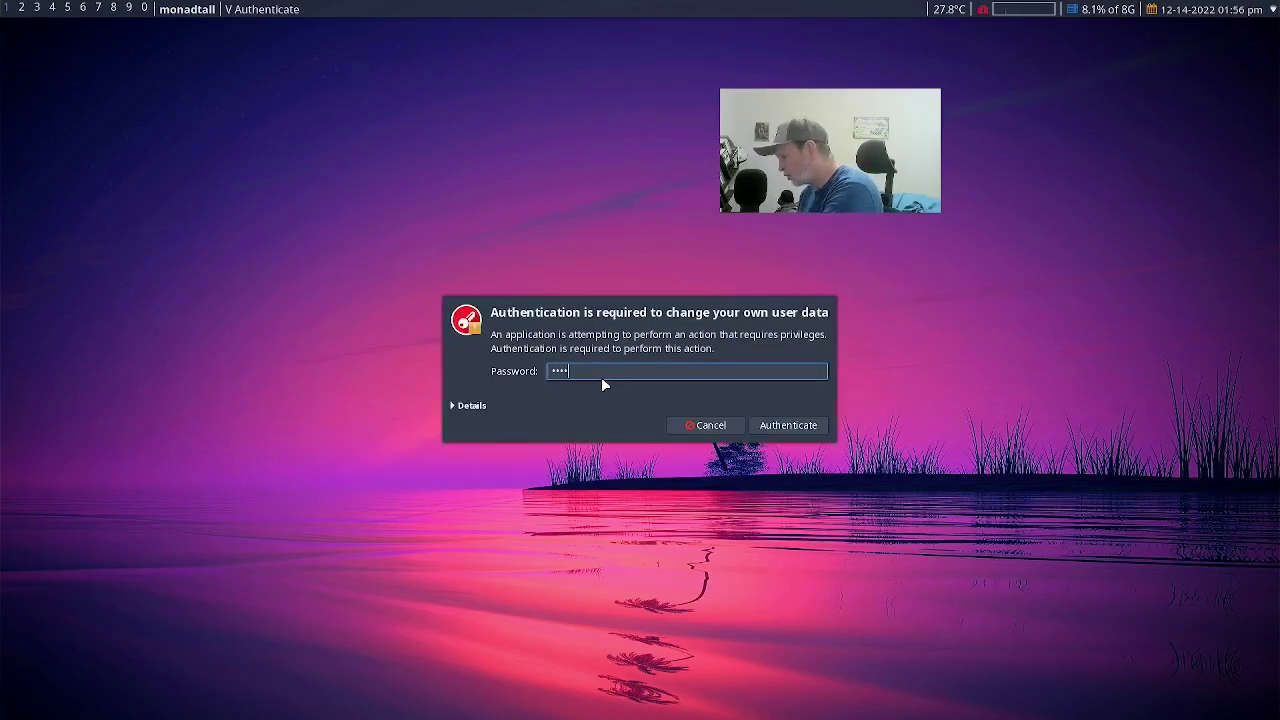
pyautogui.write('••')
pyautogui.press('Return')
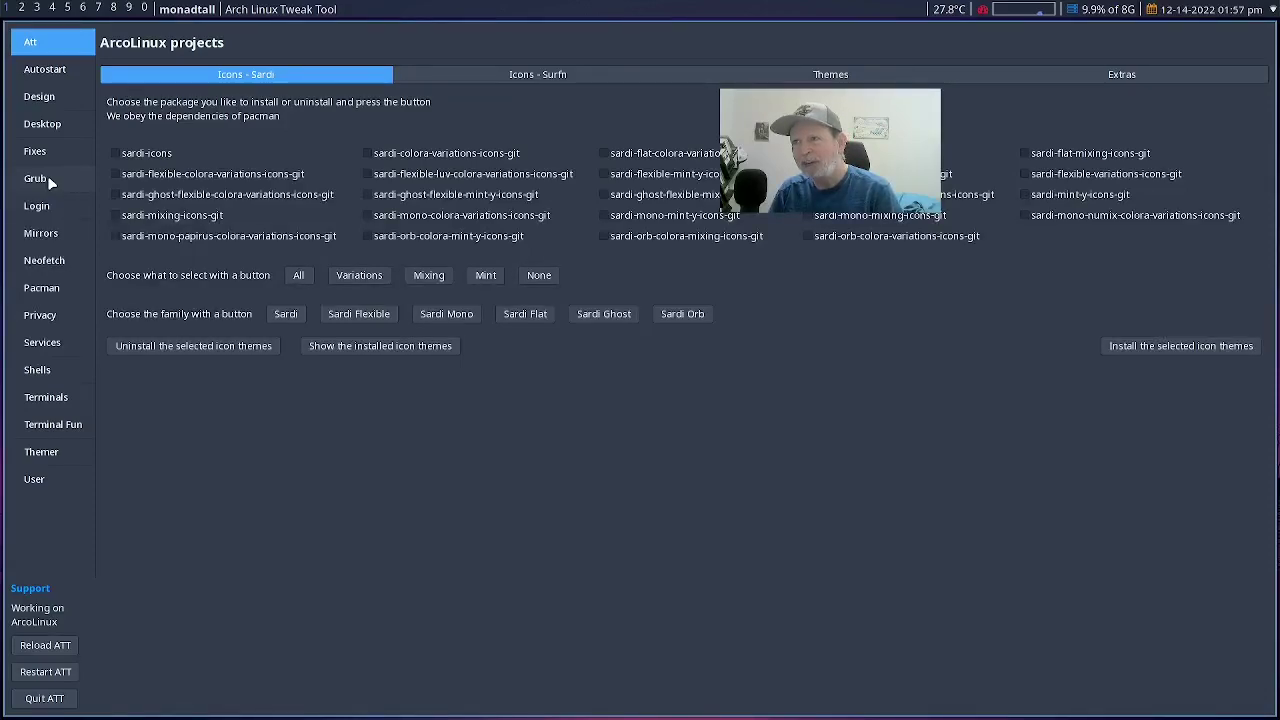
# - Open the Grub Themes page from the Tweak Tool sidebar
pyautogui.click(50, 181)
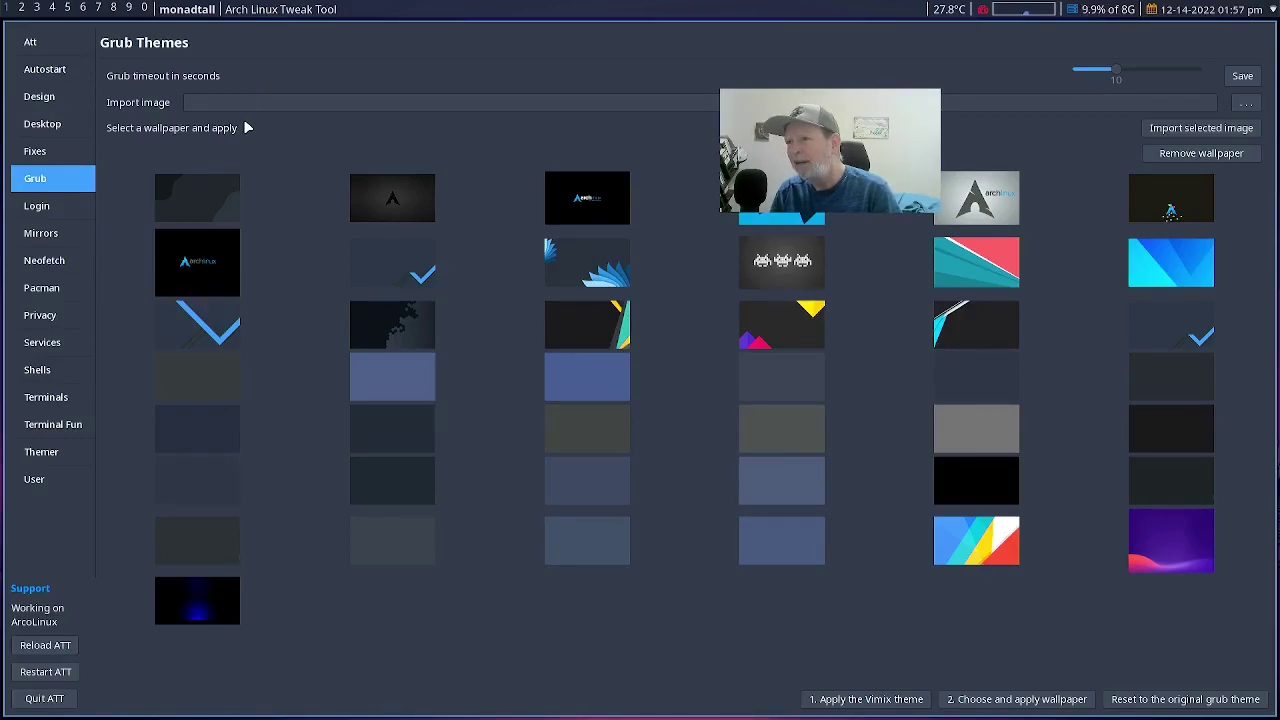
# - Go to the Desktop Installer page and choose awesome from the list of installable desktops
pyautogui.click(72, 129)
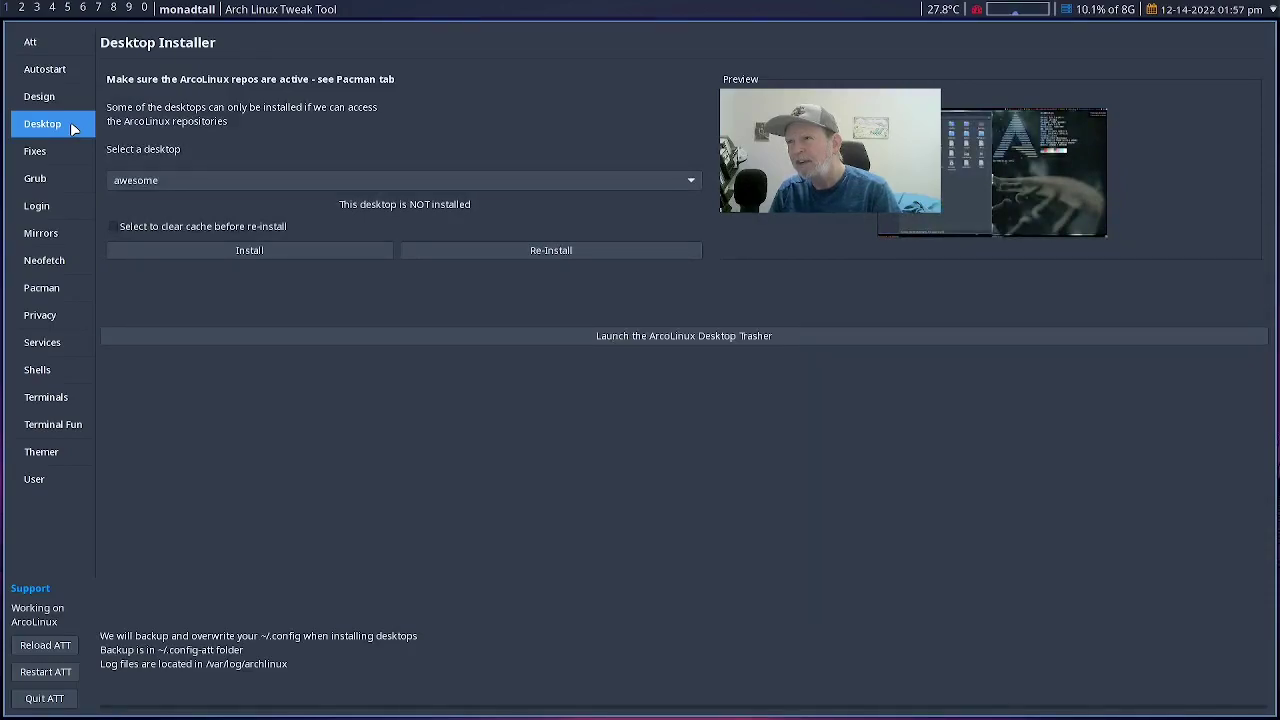
pyautogui.click(283, 183)
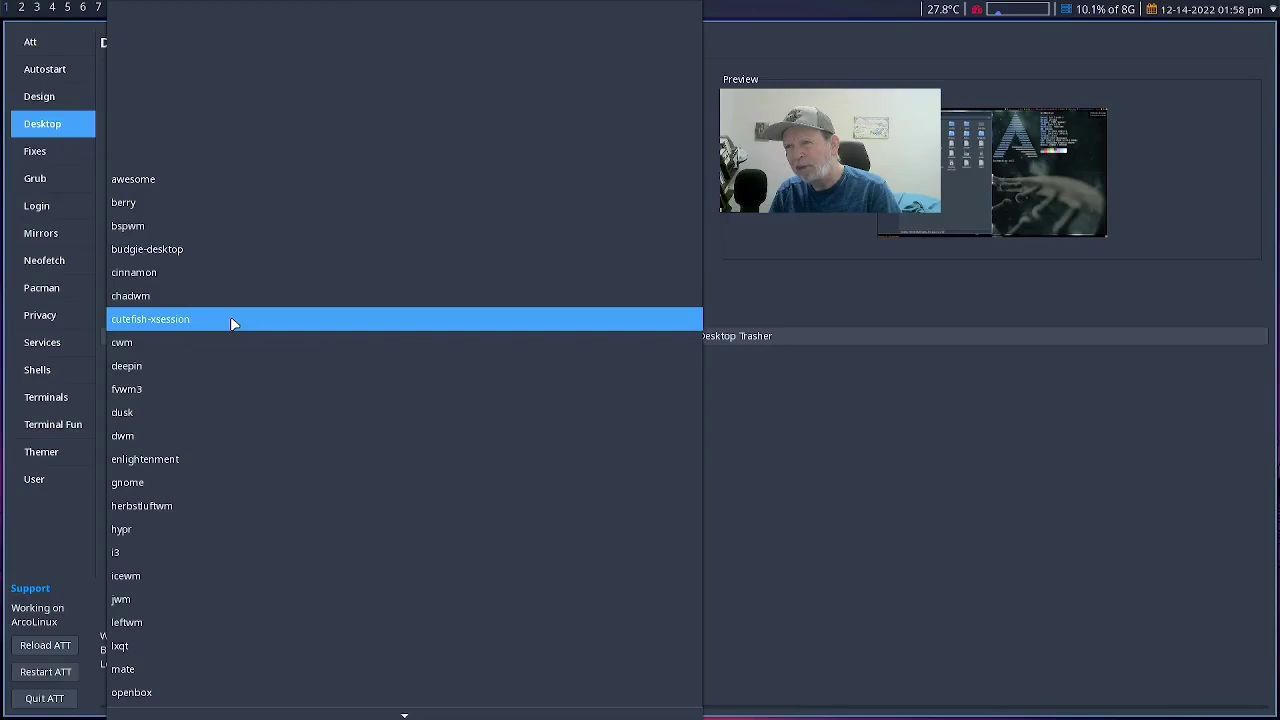
pyautogui.click(240, 185)
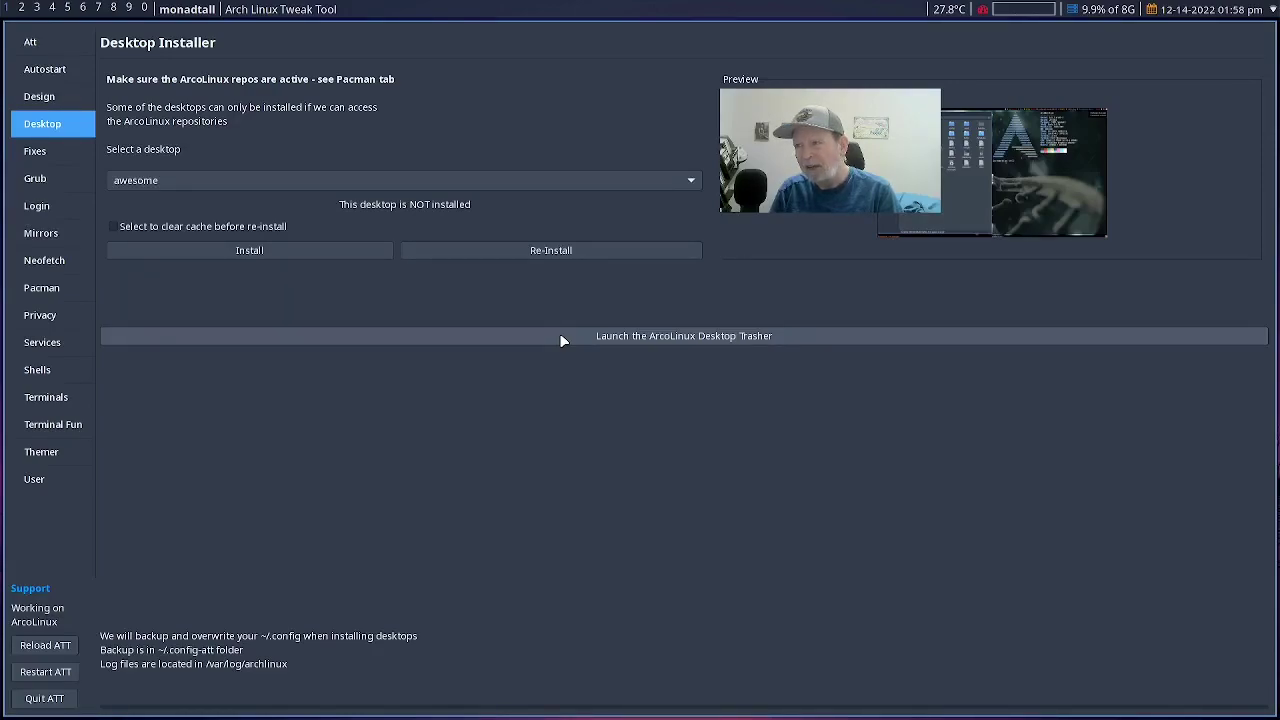
# - Start the ArcoLinux Desktop Trasher, trash the wmderland desktop, and close the Trasher
pyautogui.click(561, 341)
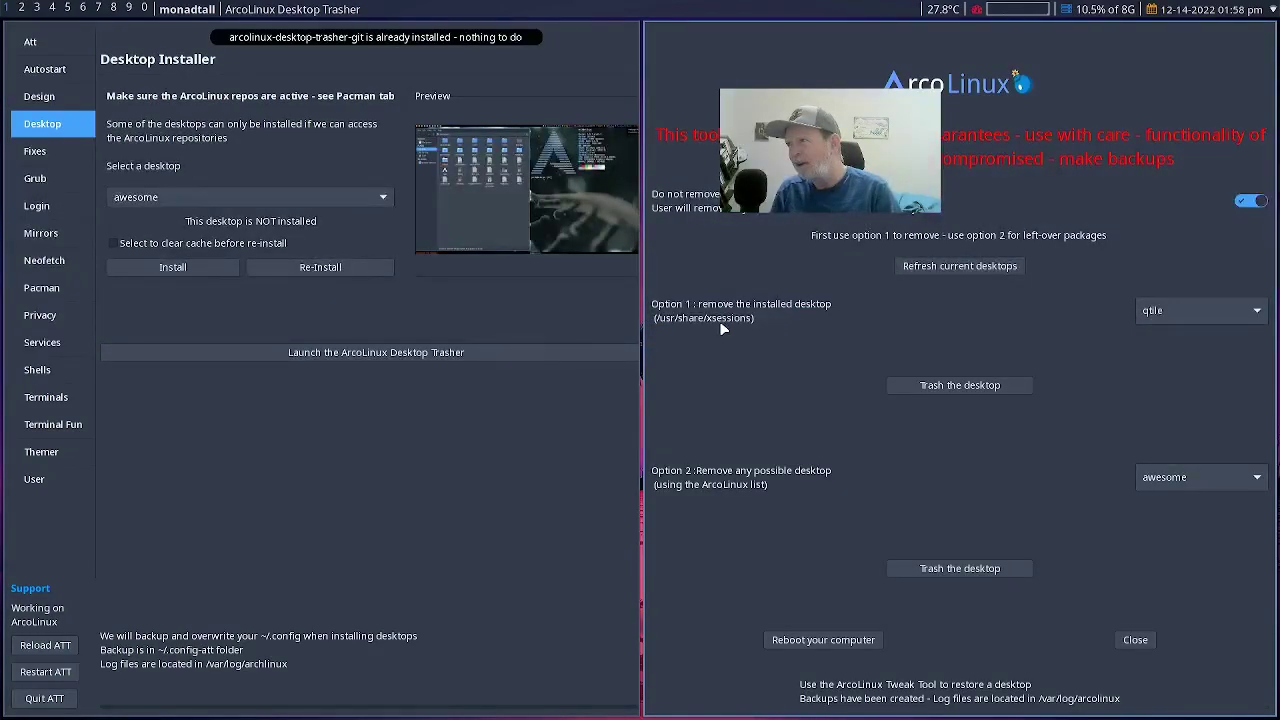
pyautogui.click(1252, 322)
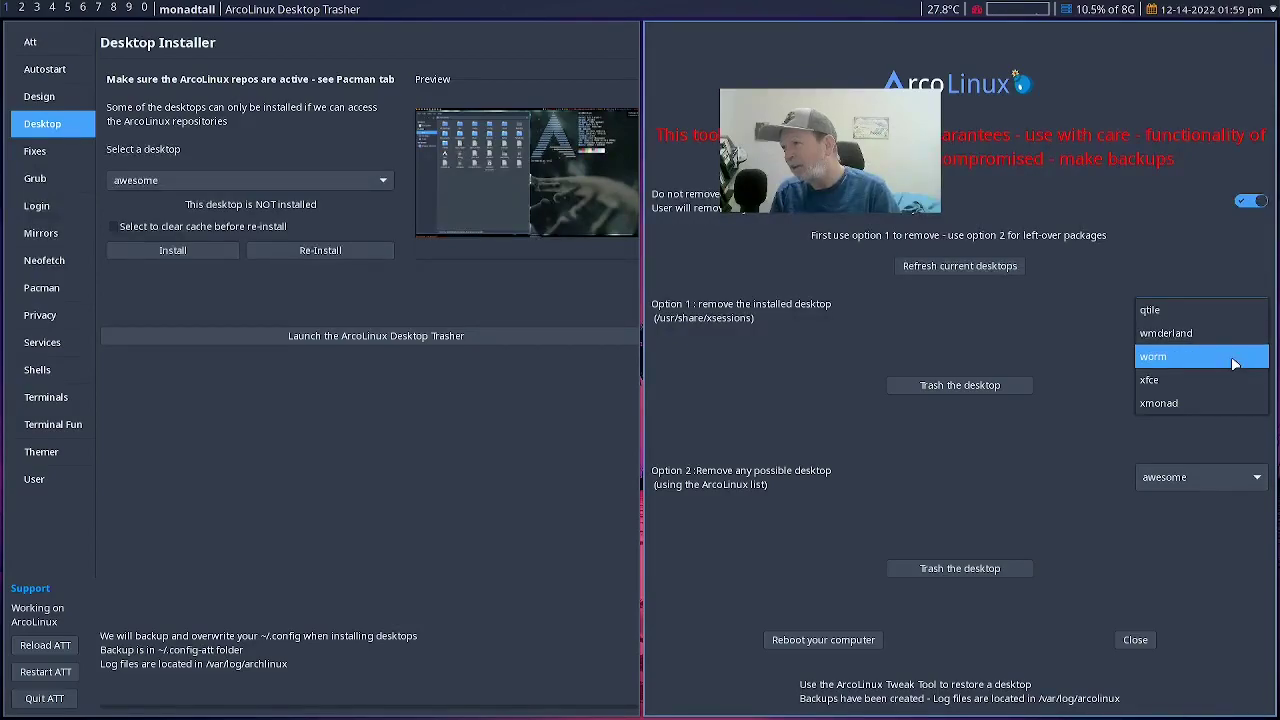
pyautogui.click(1232, 336)
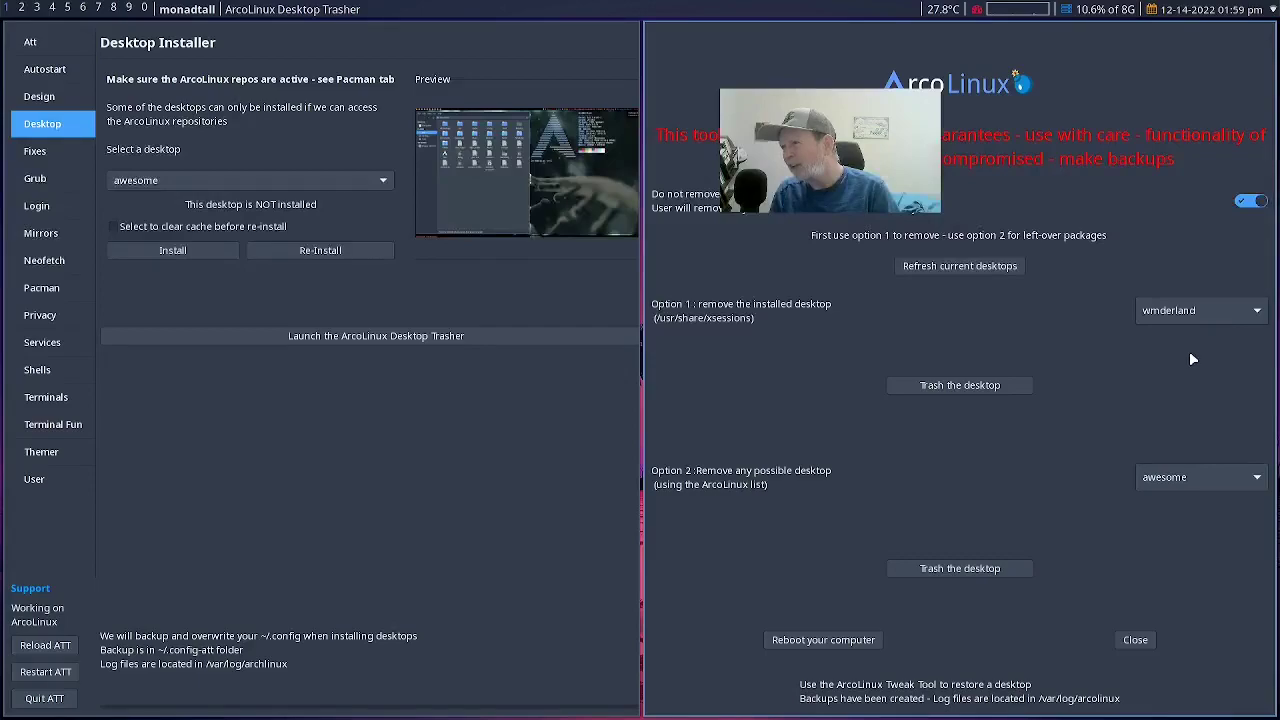
pyautogui.click(1019, 387)
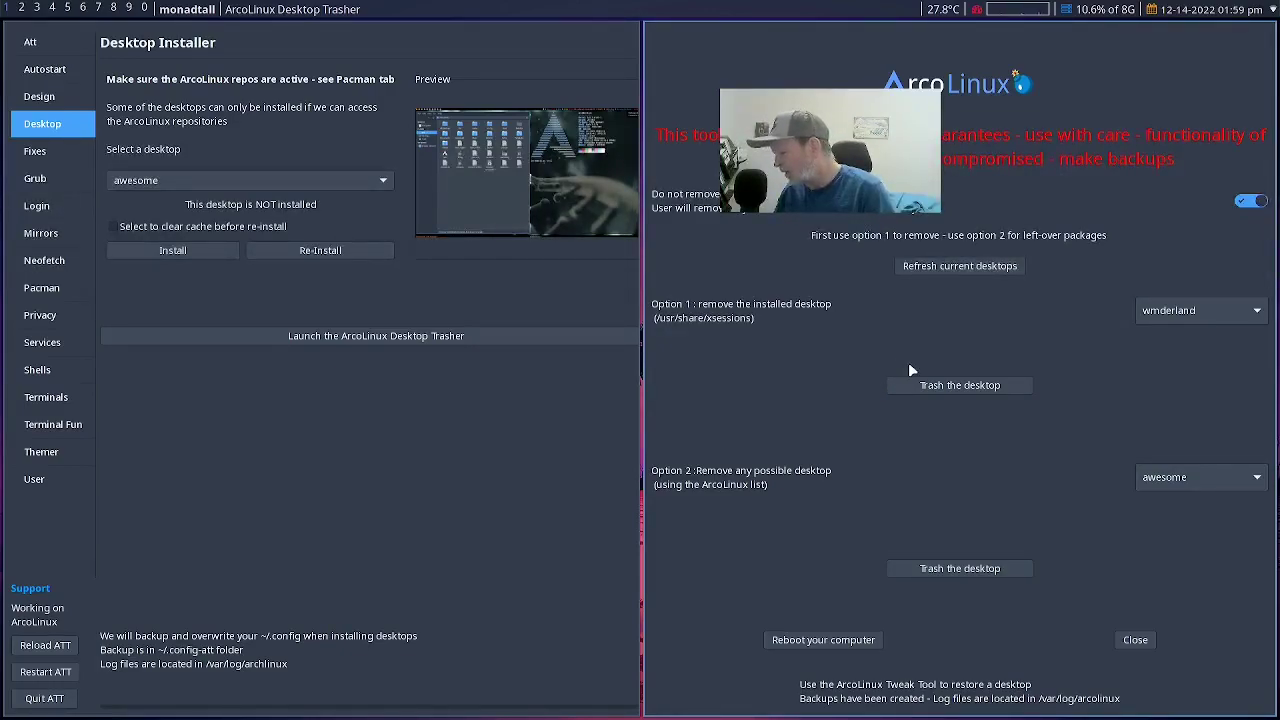
pyautogui.press('super+q')
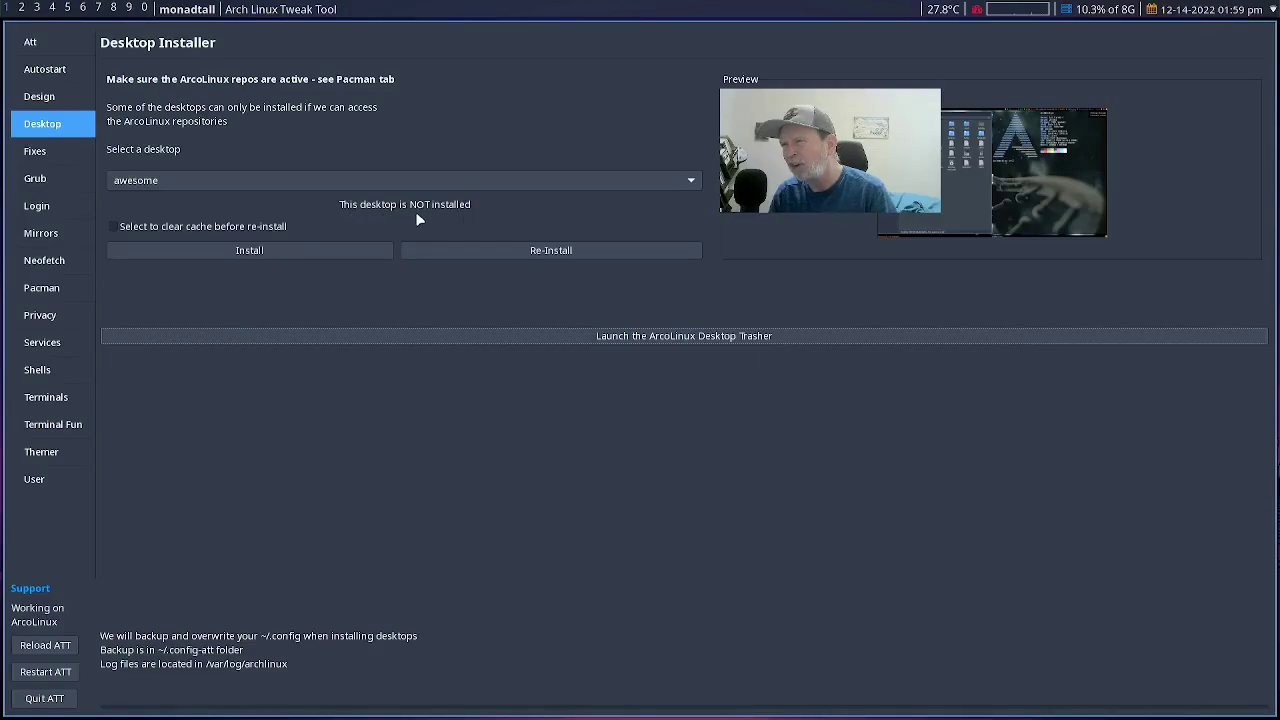
pyautogui.click(678, 183)
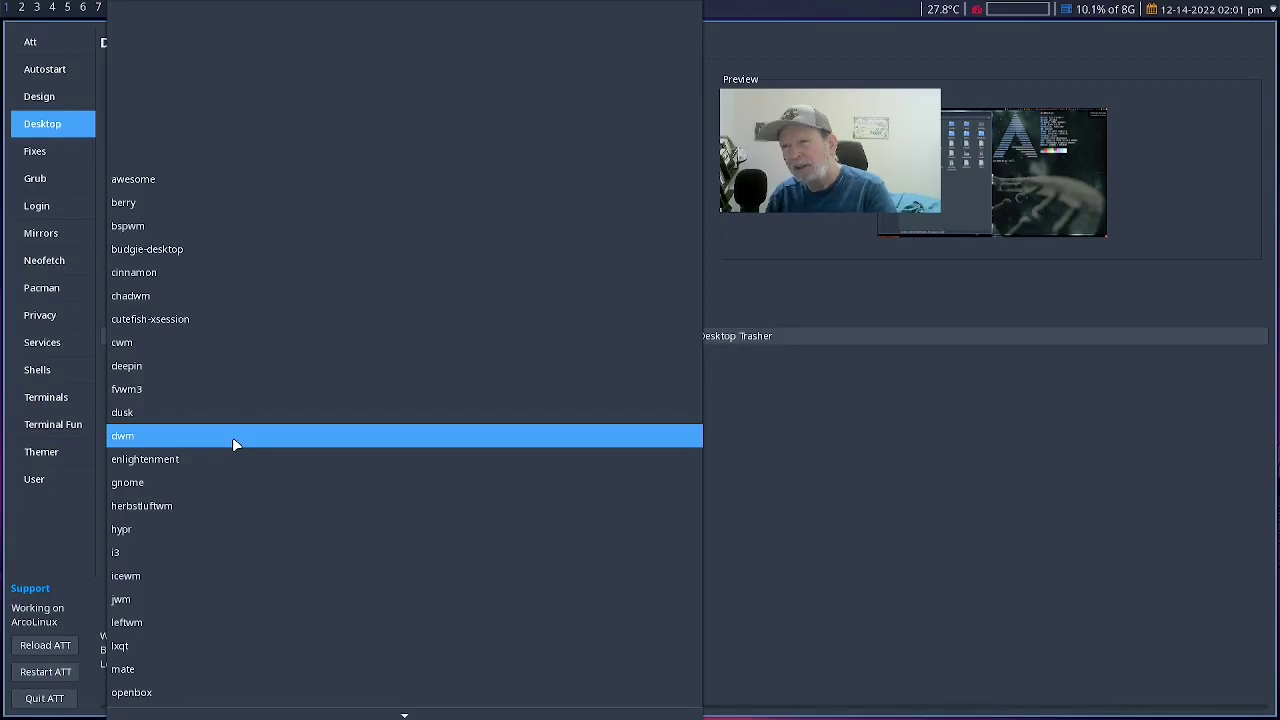
# - Install the awesome desktop from the Desktop Installer, then close Arch Linux Tweak Tool
pyautogui.click(222, 190)
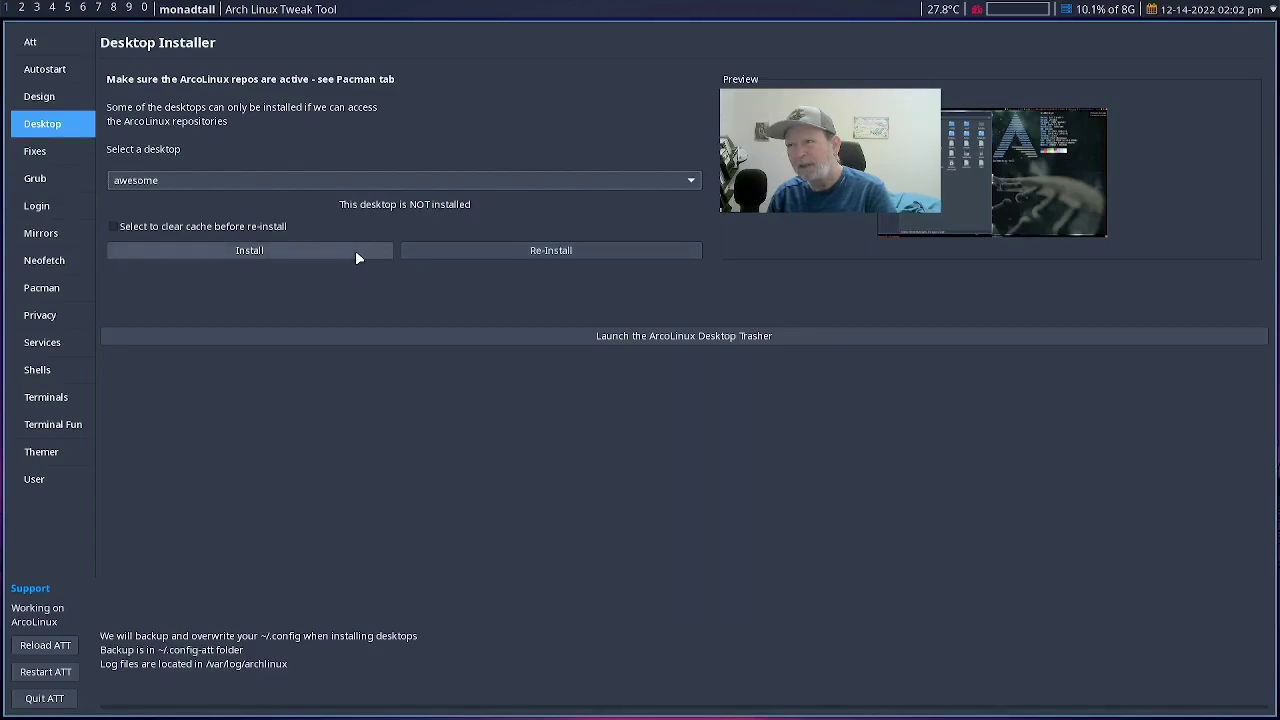
pyautogui.click(276, 256)
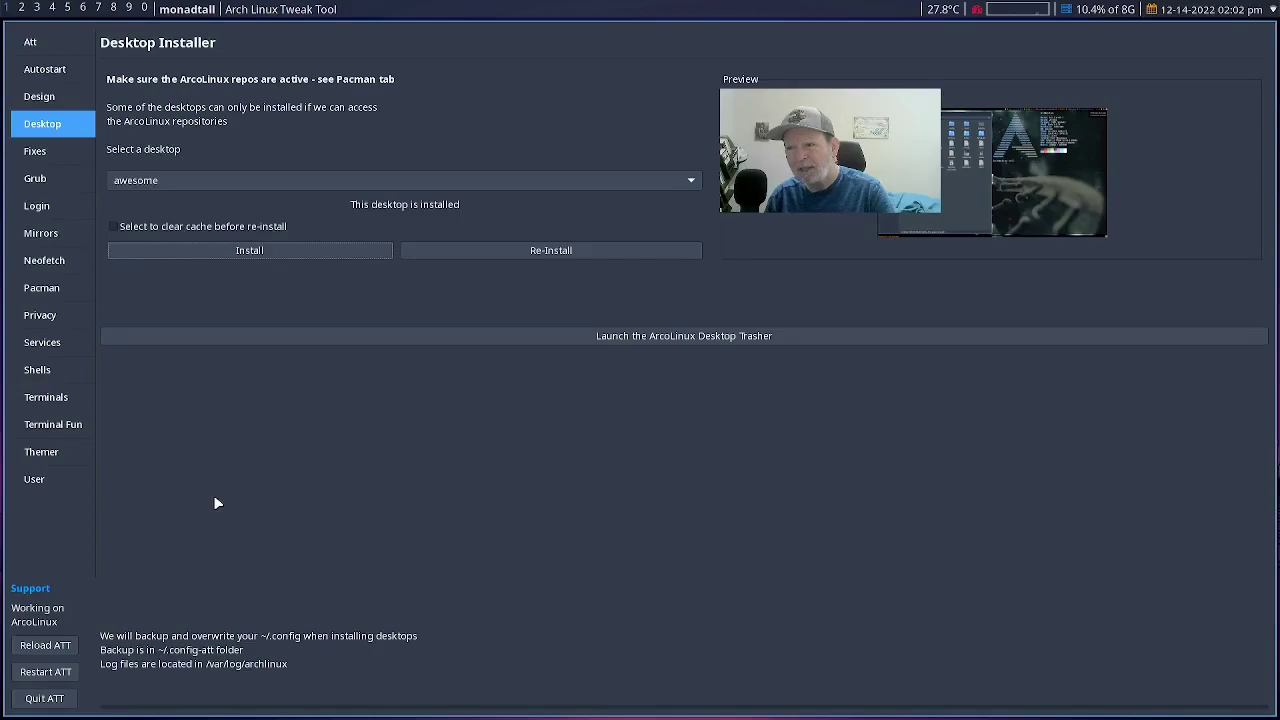
pyautogui.click(47, 698)
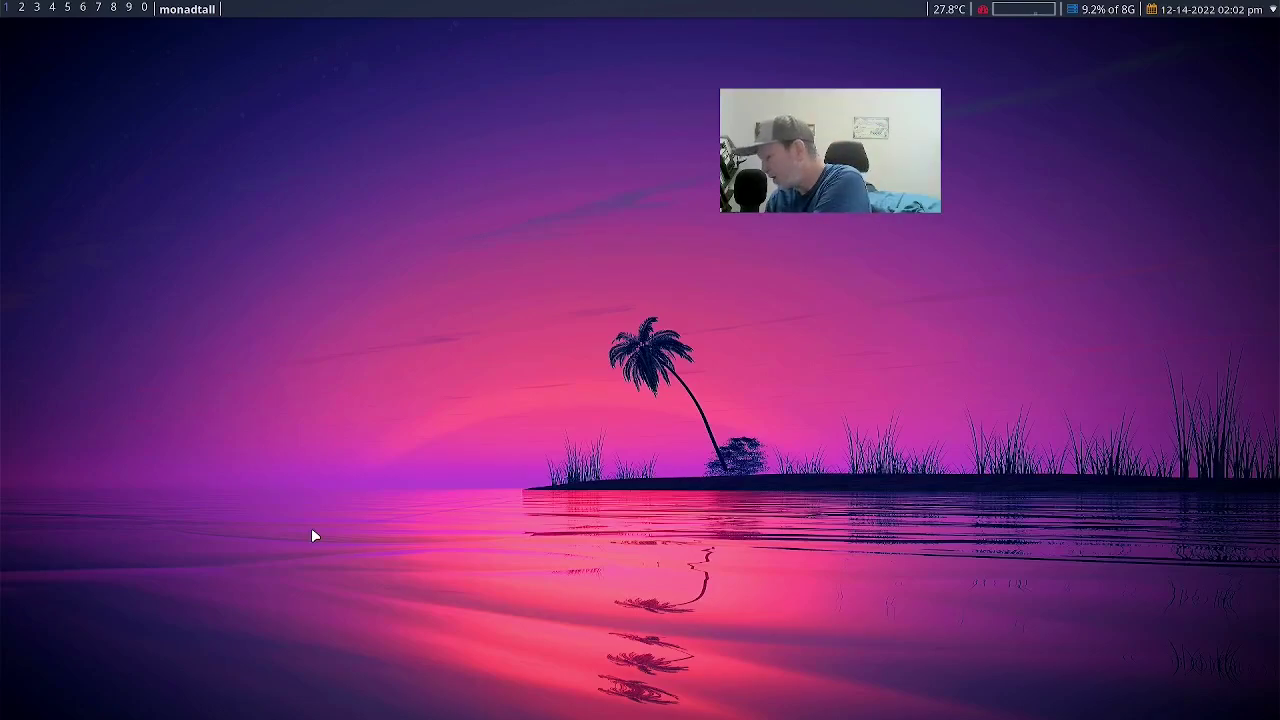
# - Reboot the system from ArchLinux Logout with Super+X, then R
pyautogui.press('super+x')
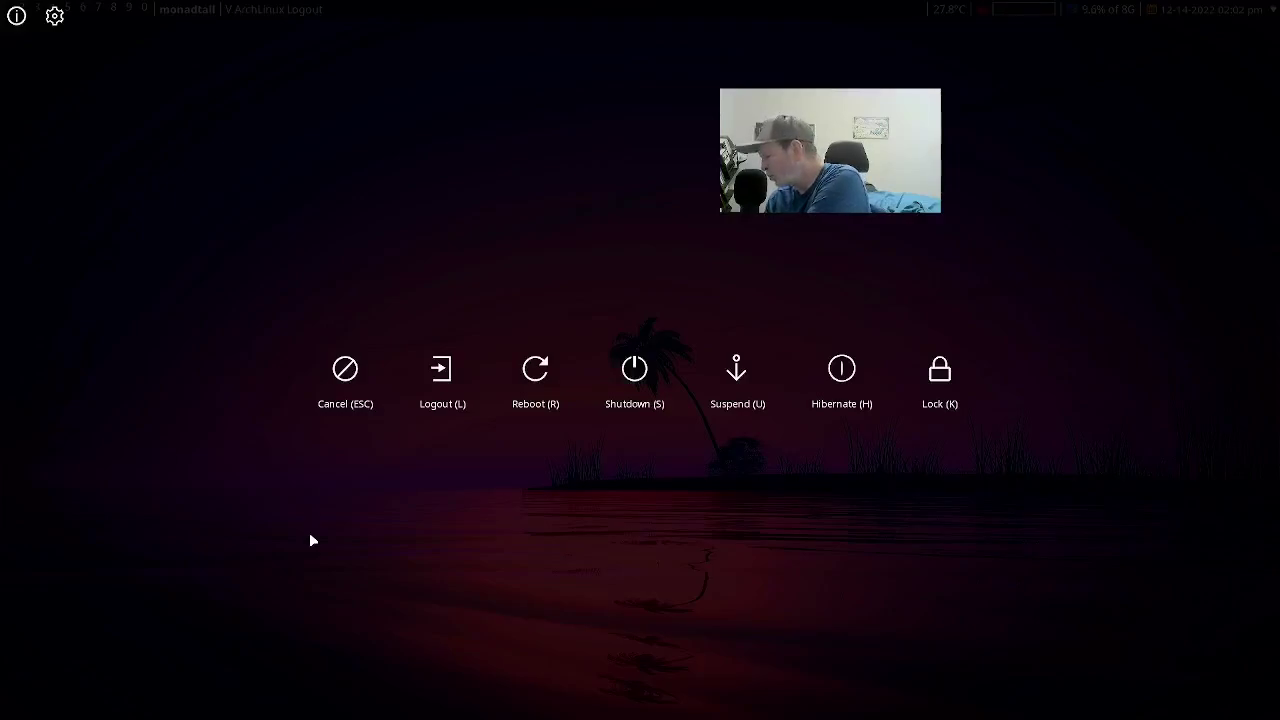
pyautogui.press('r')
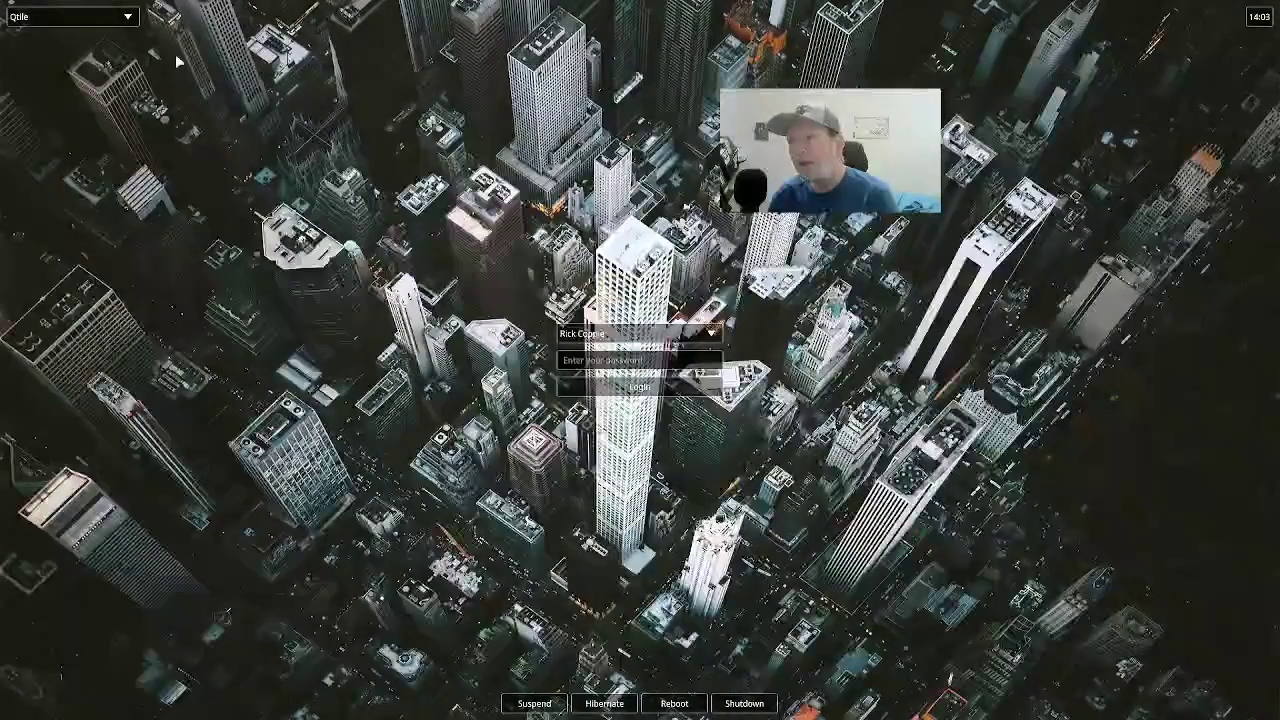
# - Pick the awesome session on the SDDM login screen and focus the password field
pyautogui.click(129, 22)
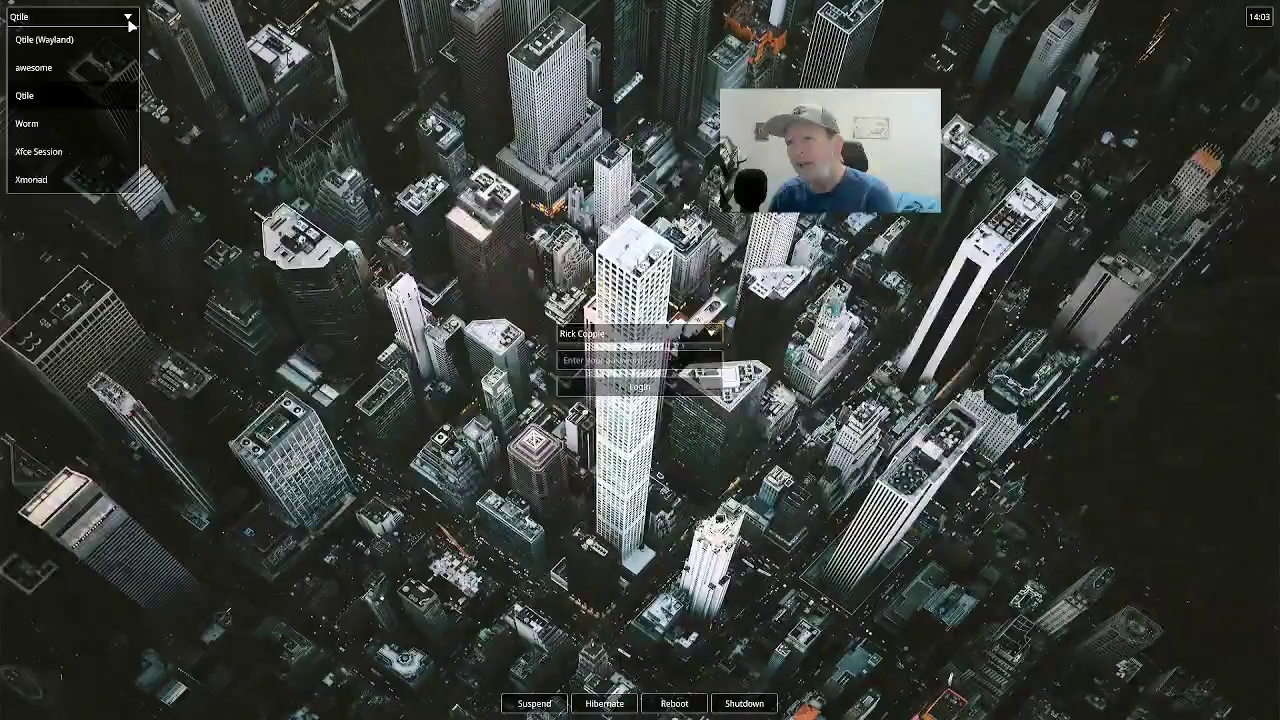
pyautogui.click(90, 70)
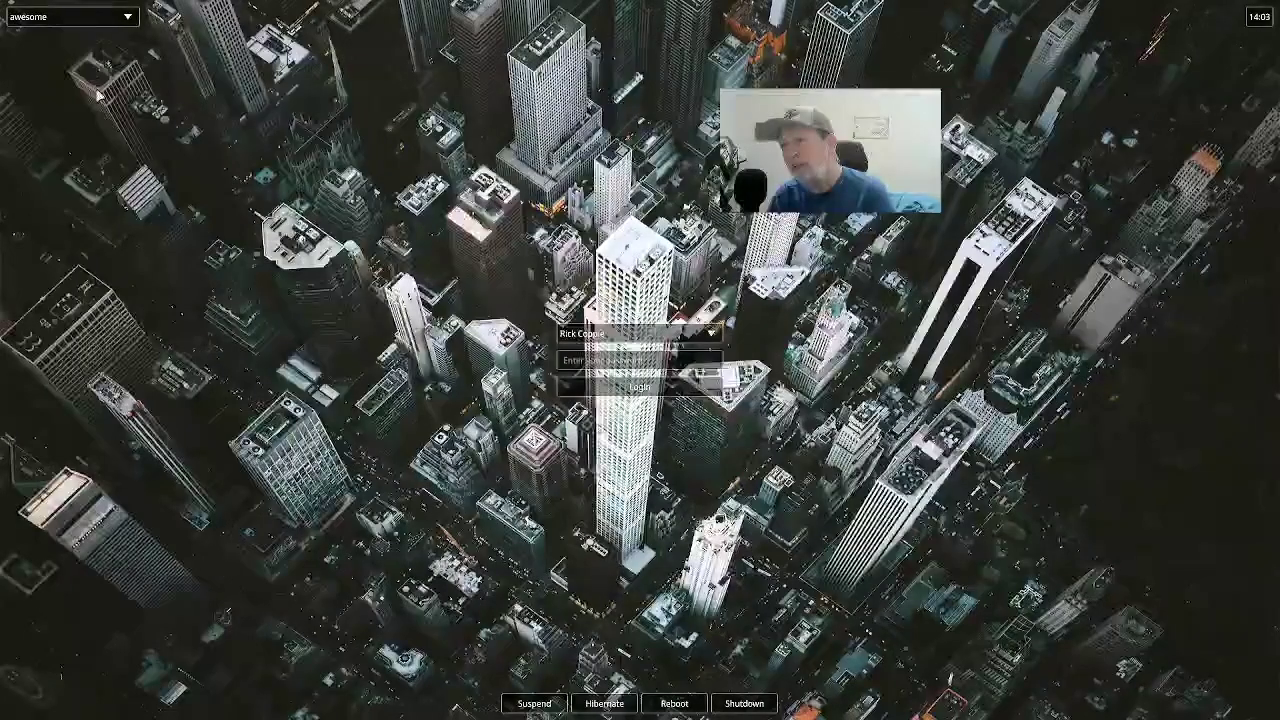
pyautogui.click(576, 358)
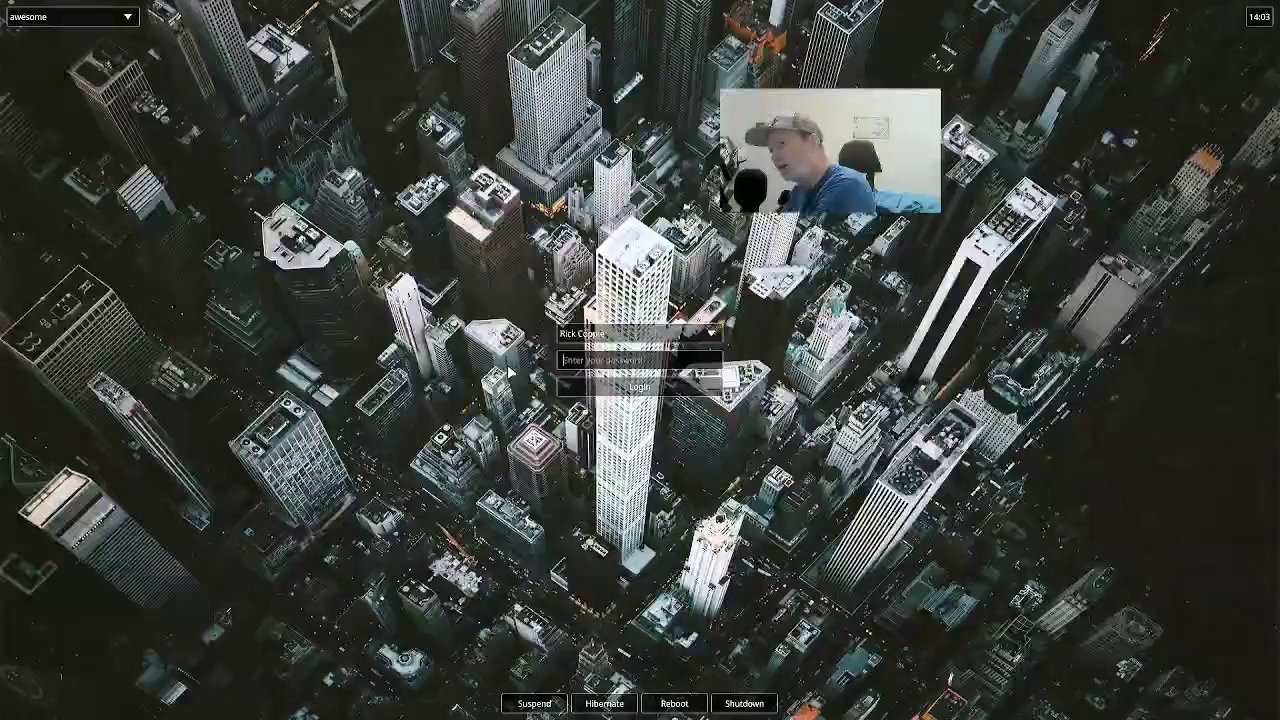
# - Log into awesome with the account password, then open and close a terminal
pyautogui.write('•••••')
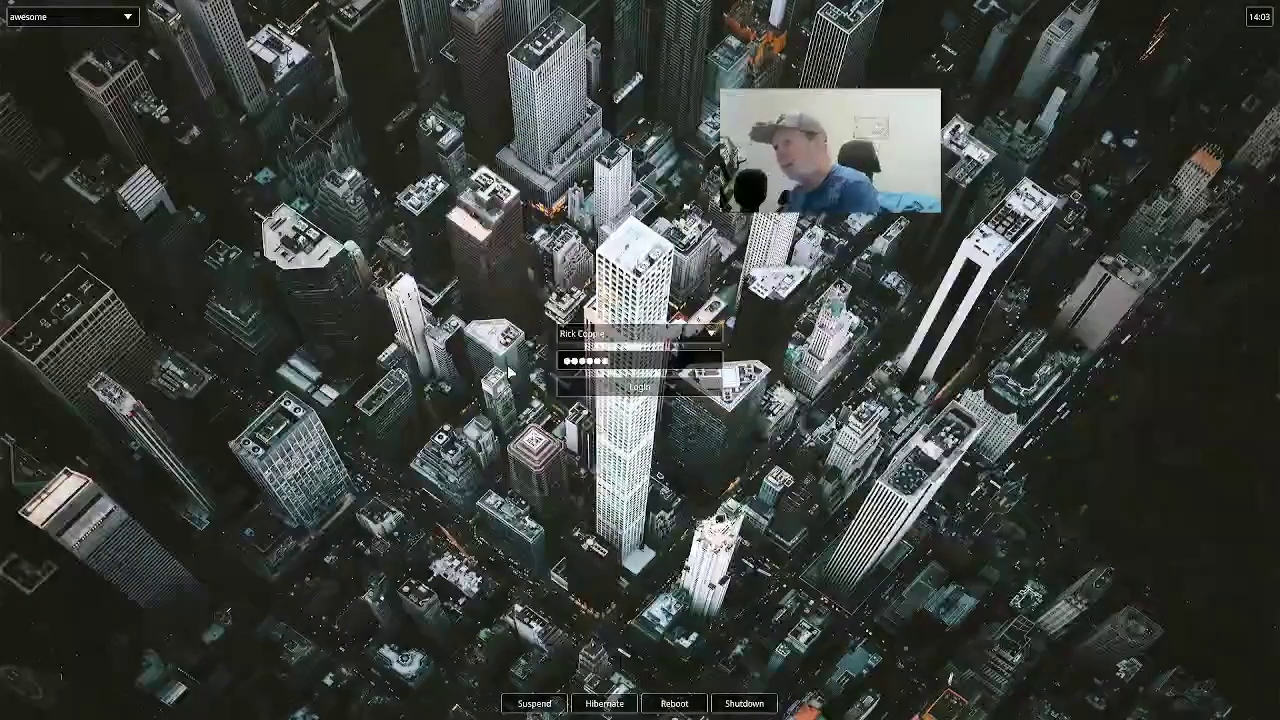
pyautogui.press('Return')
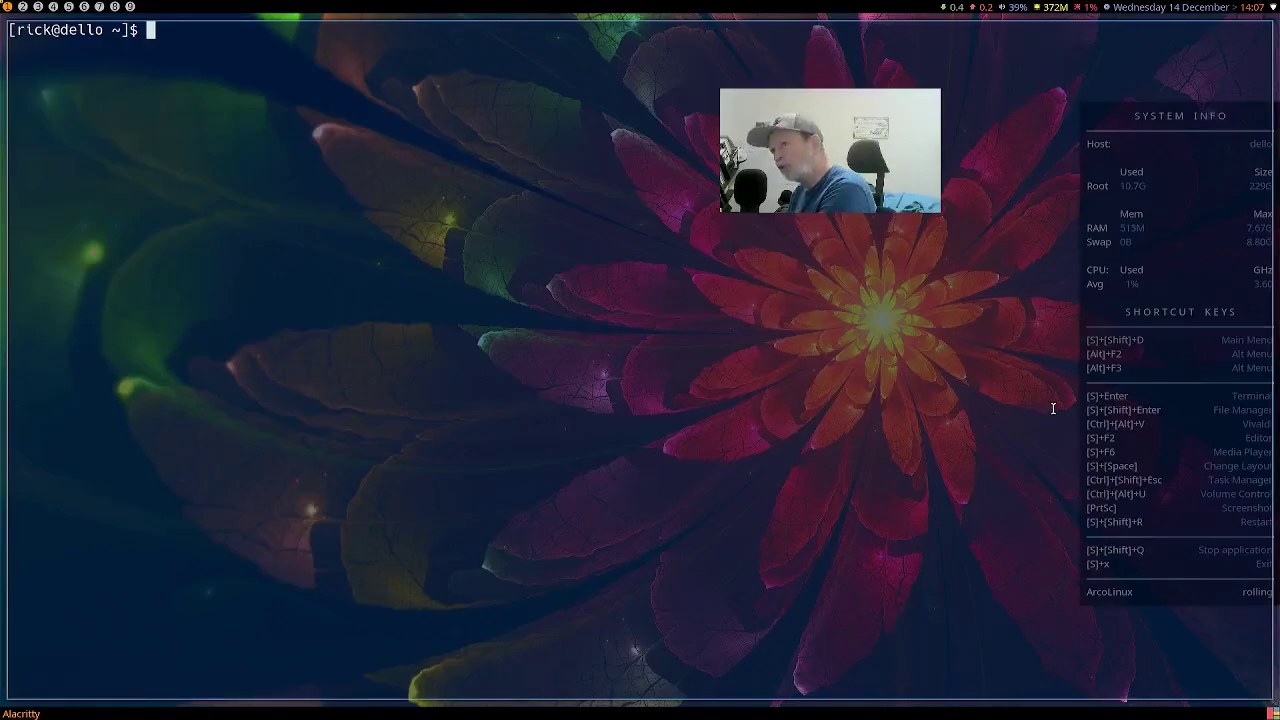
pyautogui.press('super+shift+q')
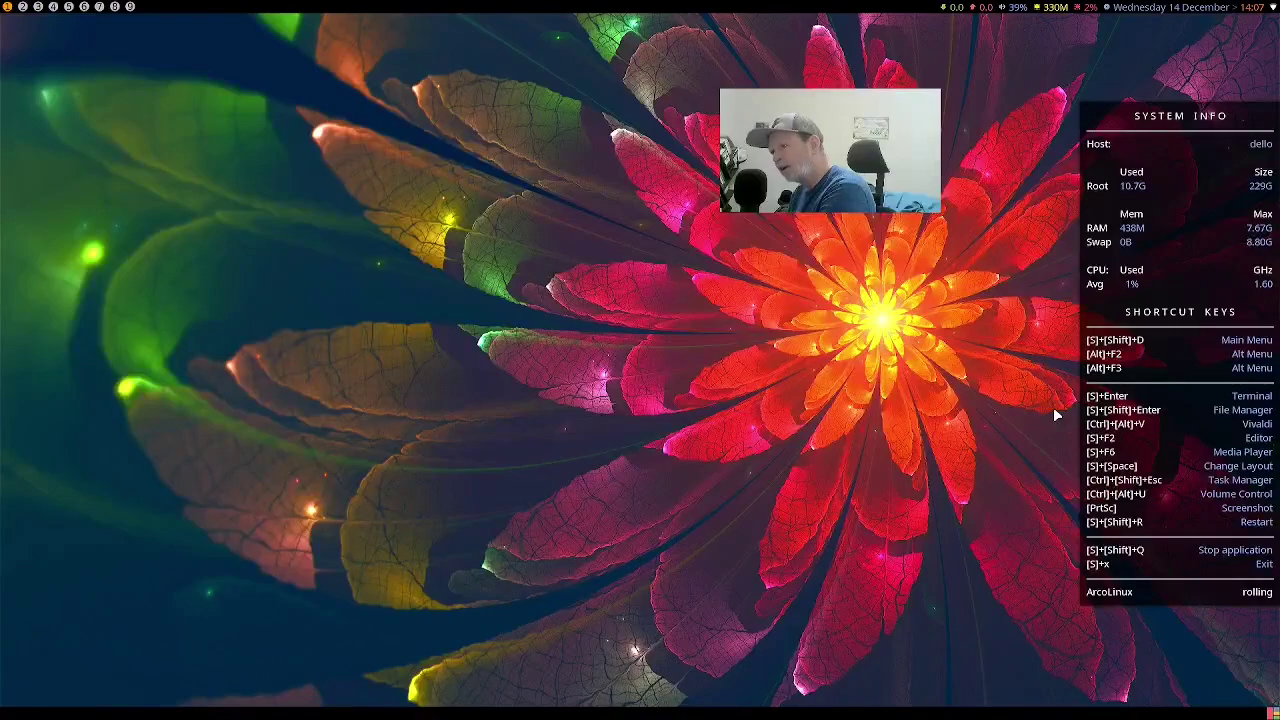
pyautogui.press('super+Return')
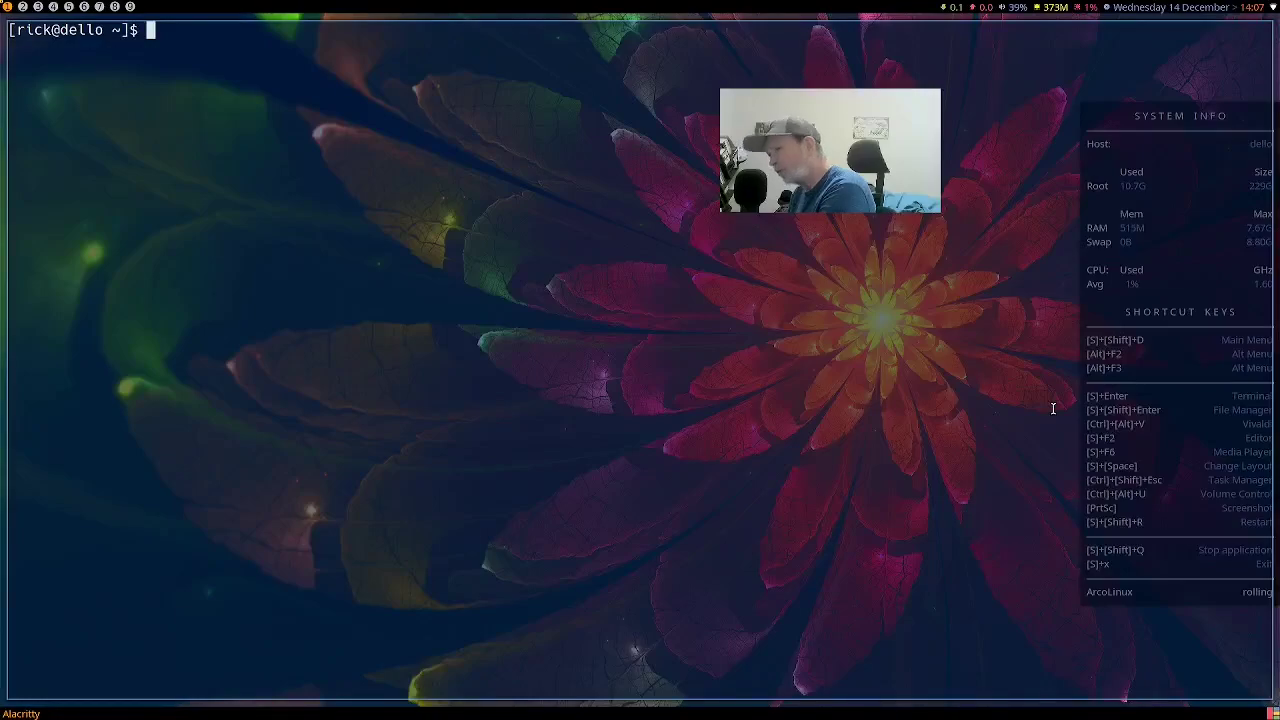
pyautogui.press('super+shift+q')
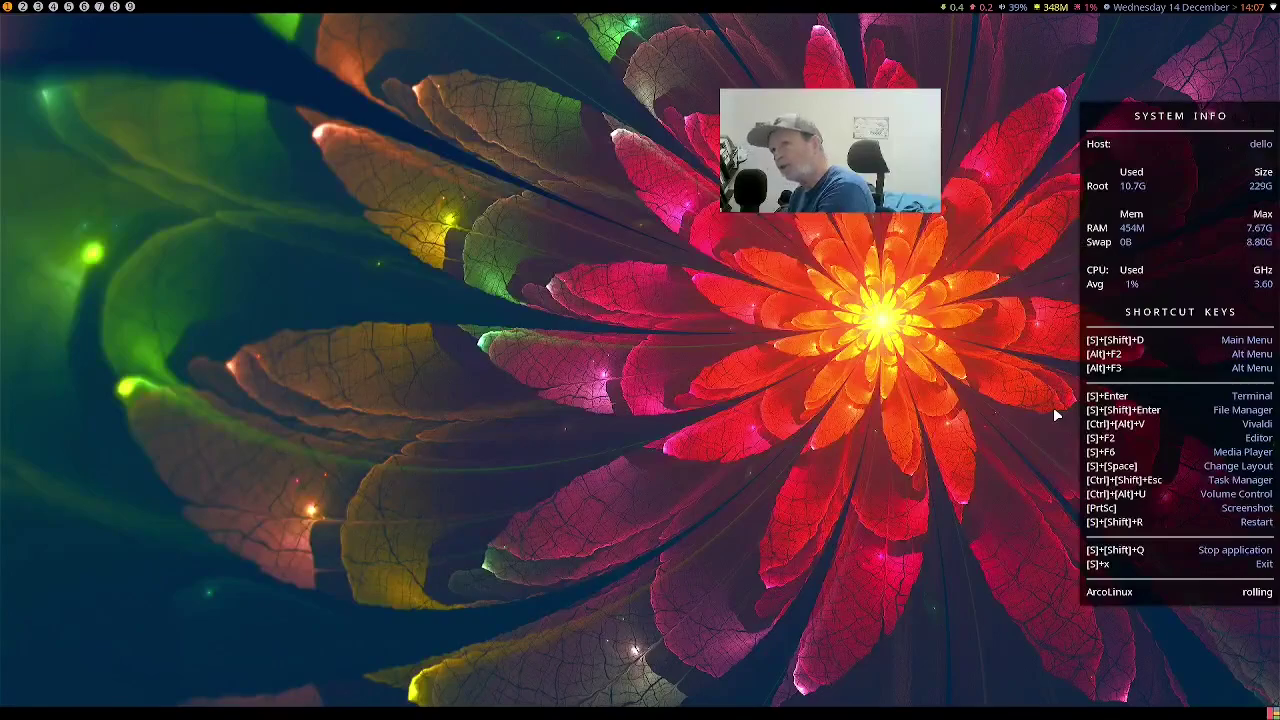
# - Run 'uname -rs' in a fresh terminal to show kernel Linux 6.0.12-arch1-1
pyautogui.press('super+Return')
pyautogui.write('uname [')
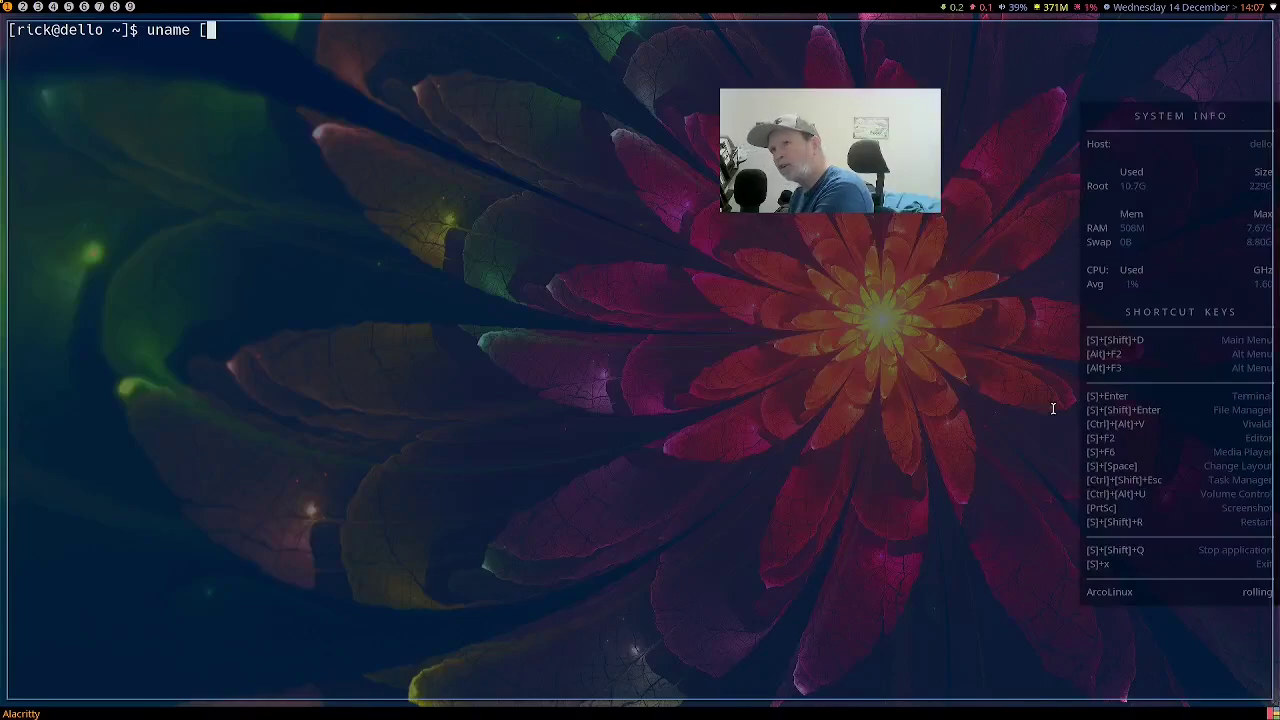
pyautogui.press('BackSpace')
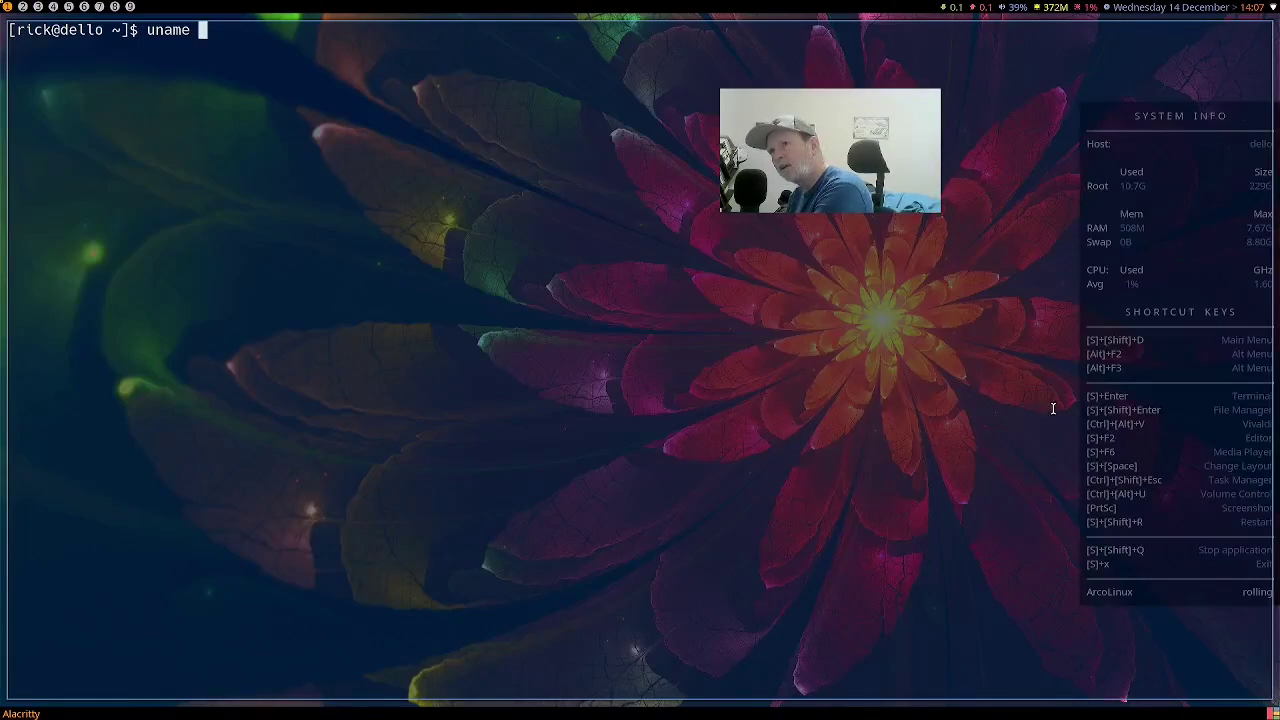
pyautogui.write('-rs')
pyautogui.press('Return')
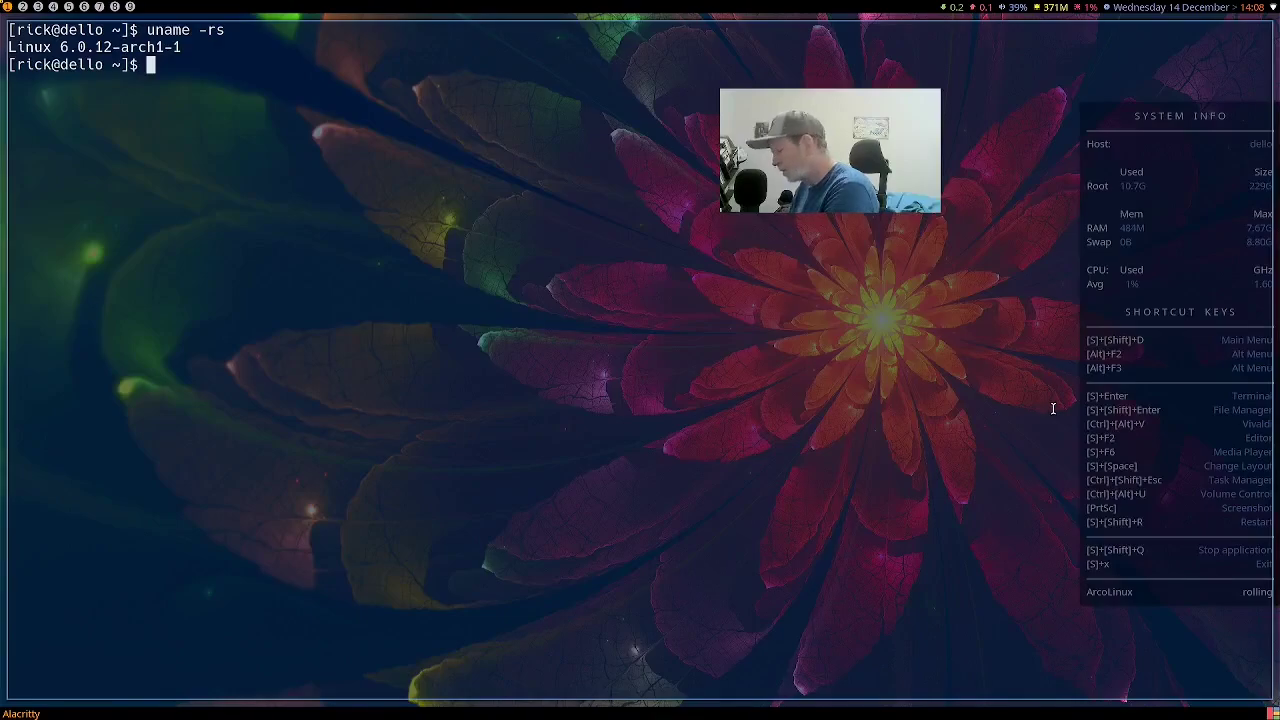
# - Close the terminal, log out, and log into the Worm session with the account password
pyautogui.press('super+shift+q')
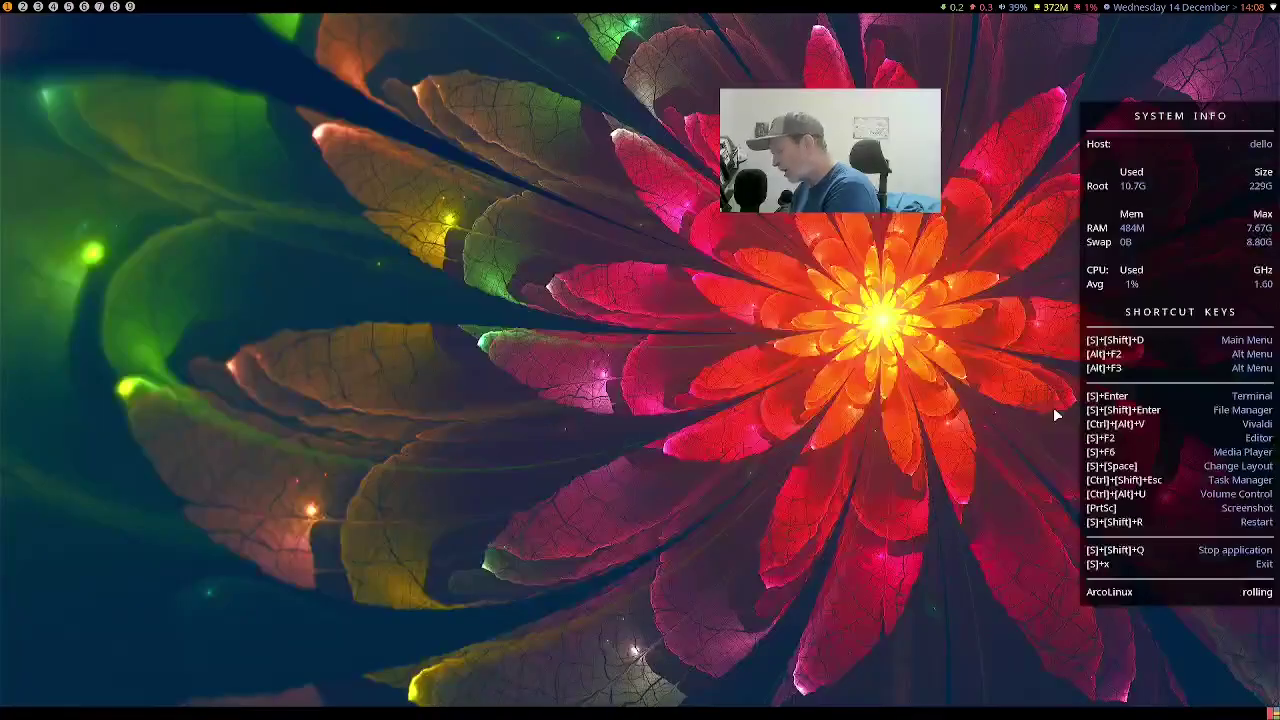
pyautogui.press('super+x')
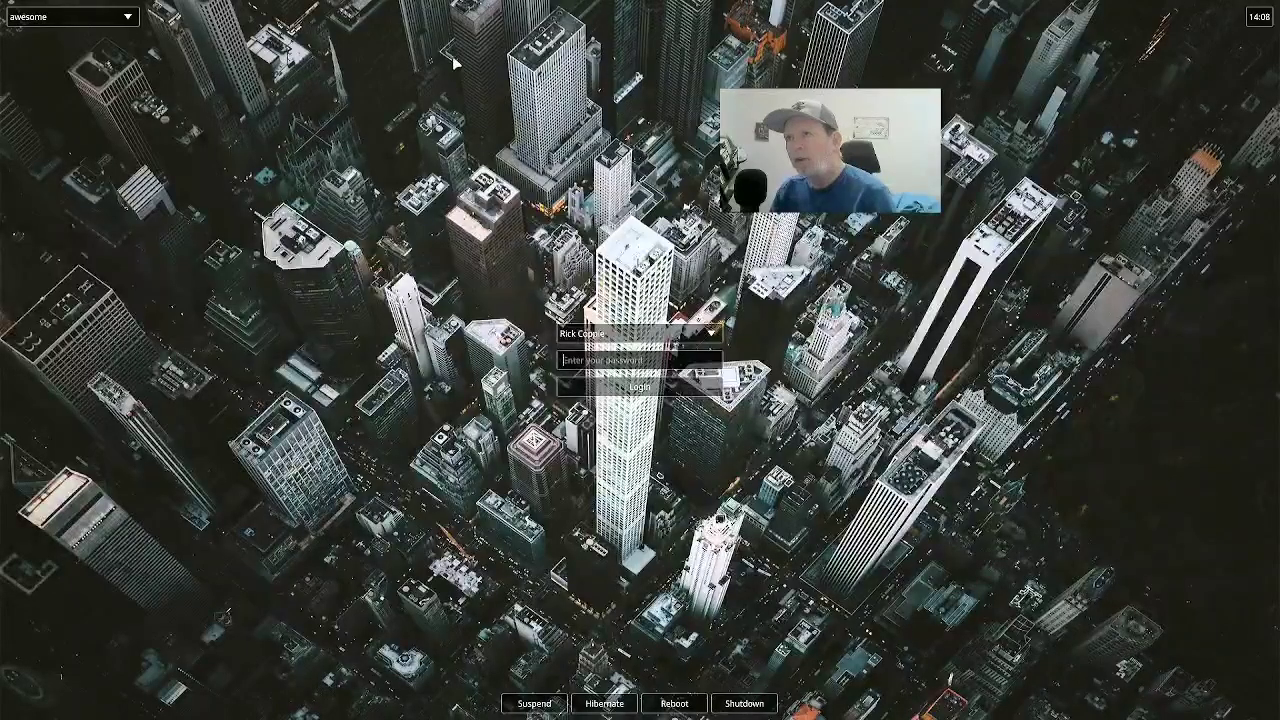
pyautogui.click(128, 17)
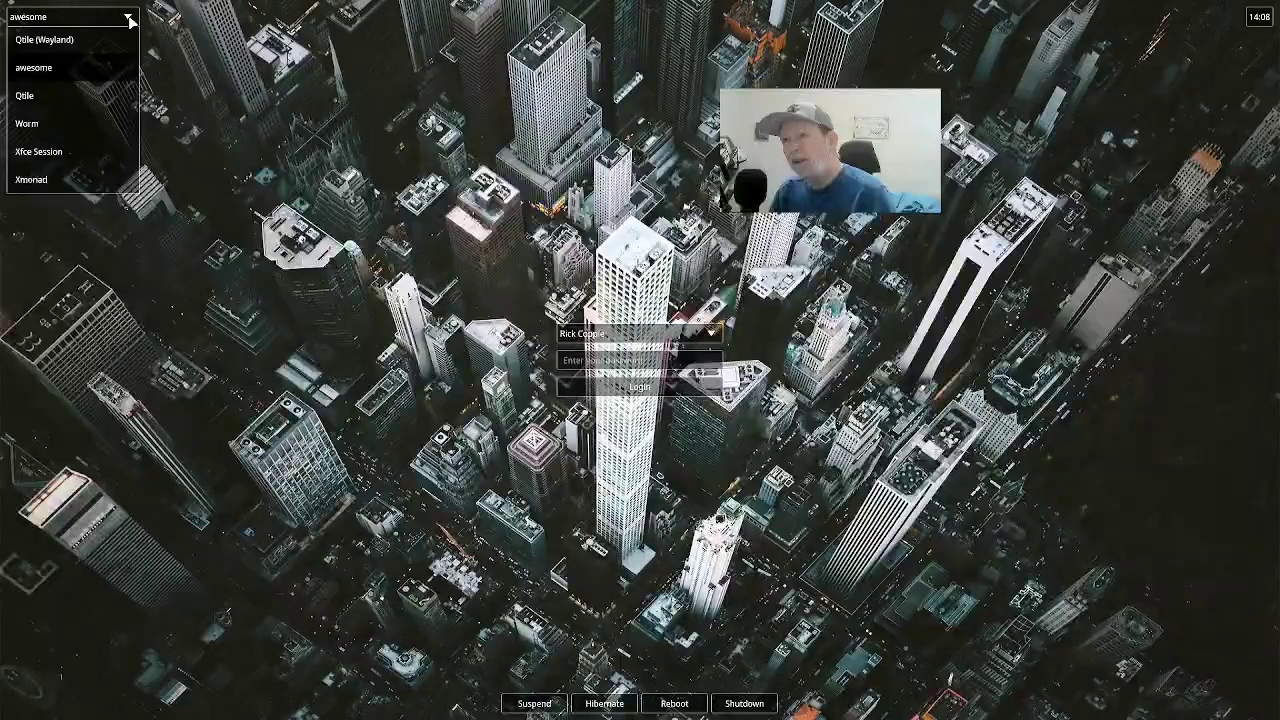
pyautogui.click(114, 121)
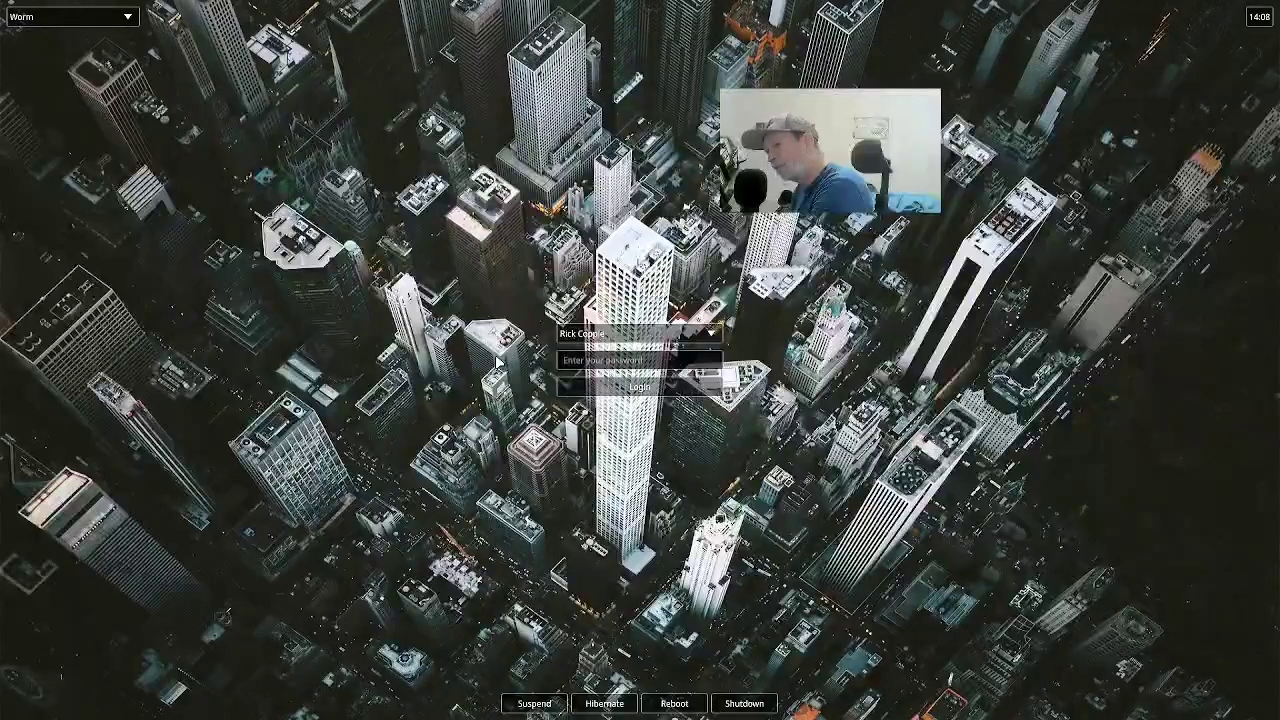
pyautogui.write('******')
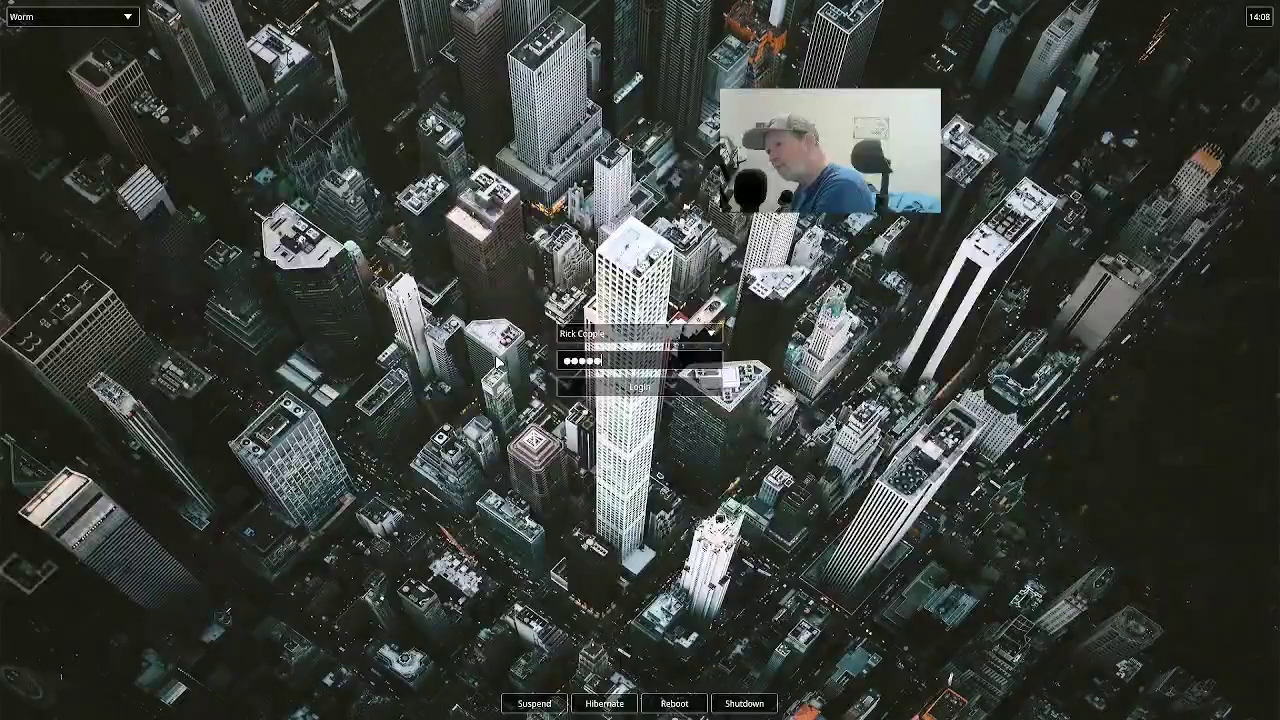
pyautogui.press('Return')
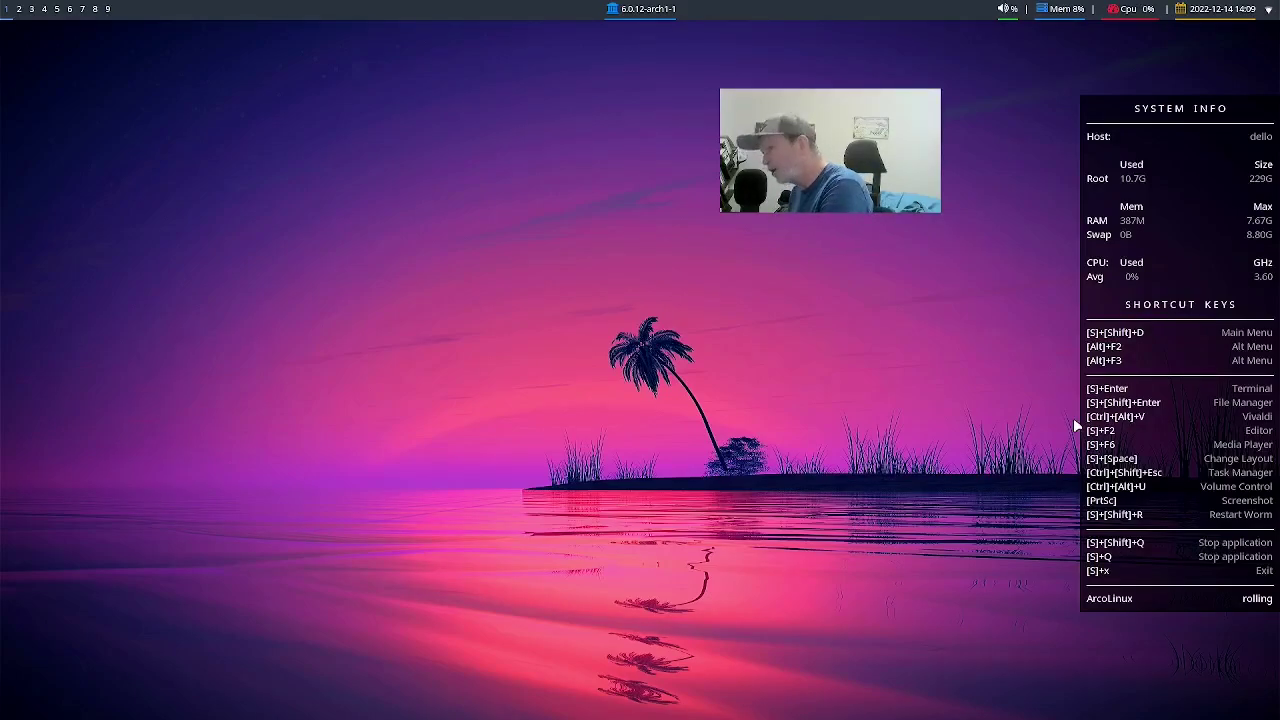
pyautogui.press('super+shift+Return')
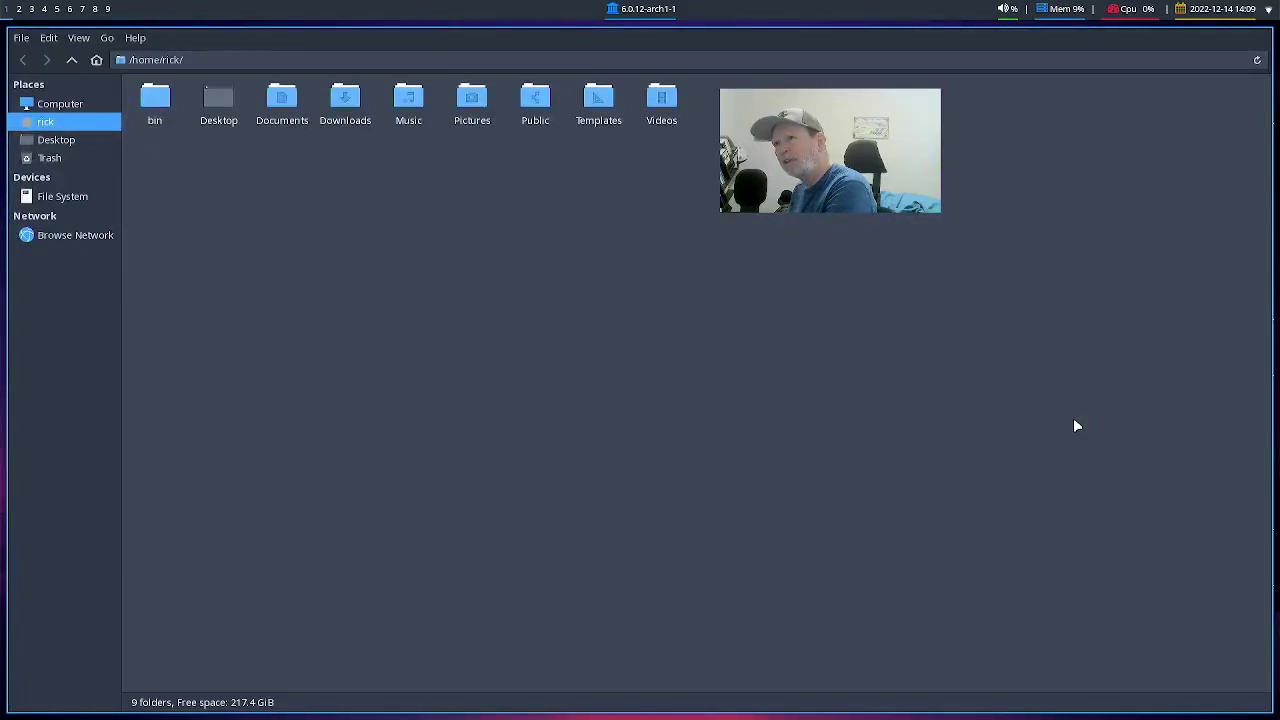
pyautogui.click(137, 38)
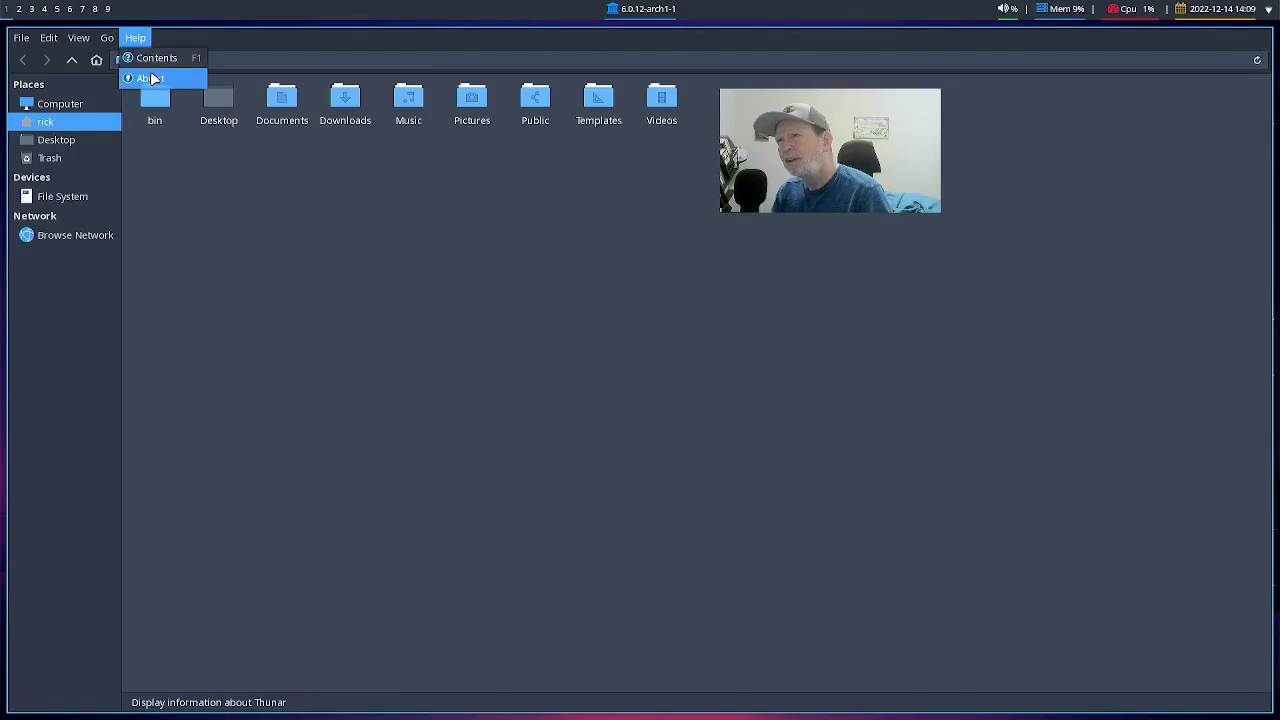
pyautogui.click(150, 78)
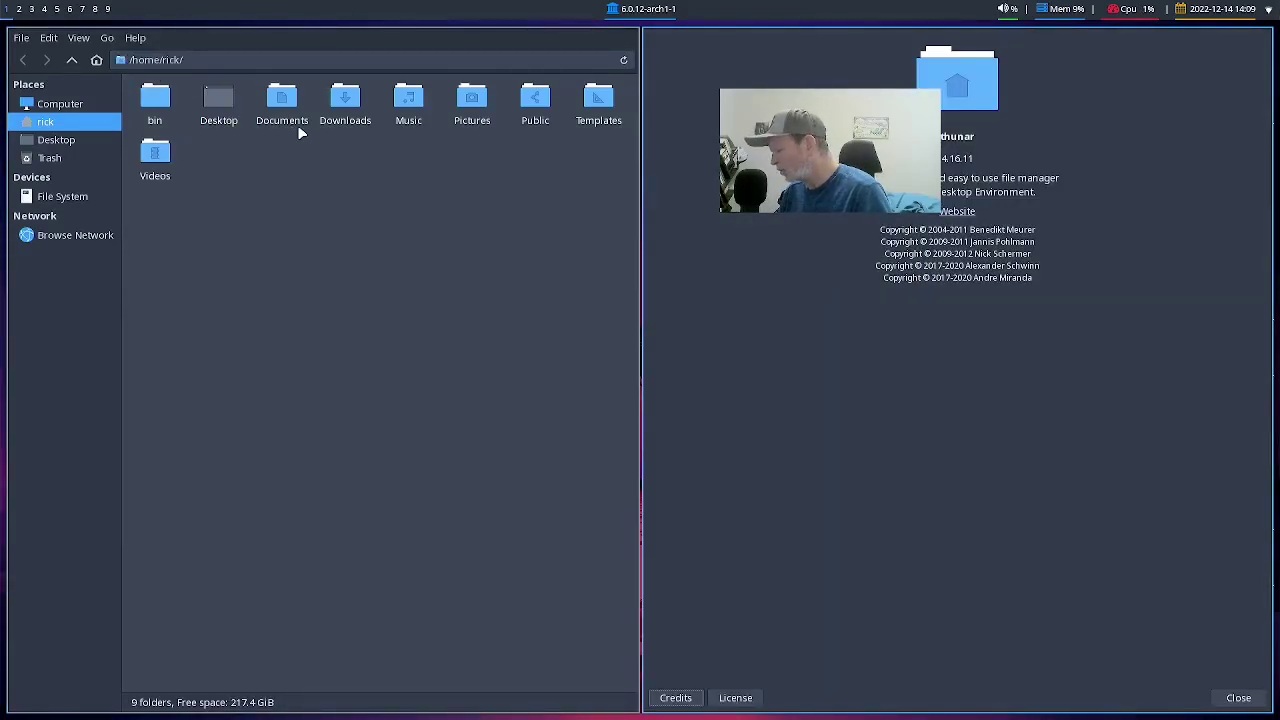
pyautogui.press('Escape')
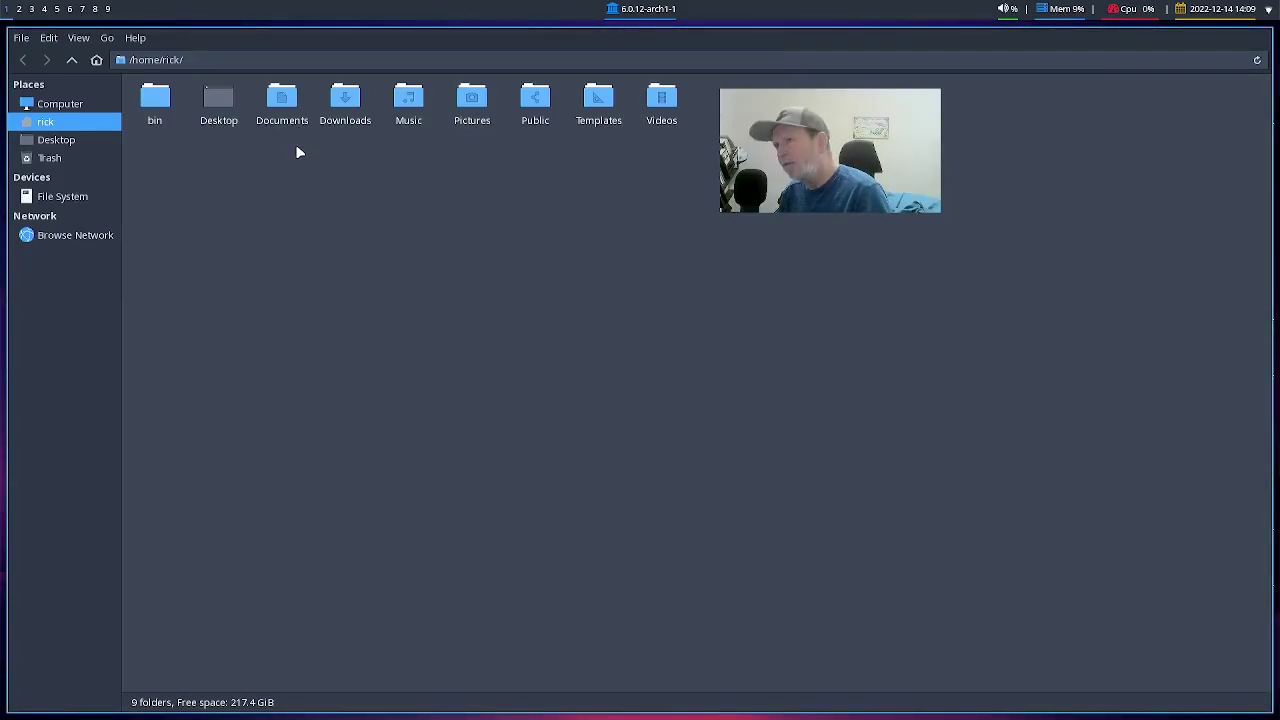
pyautogui.press('super+q')
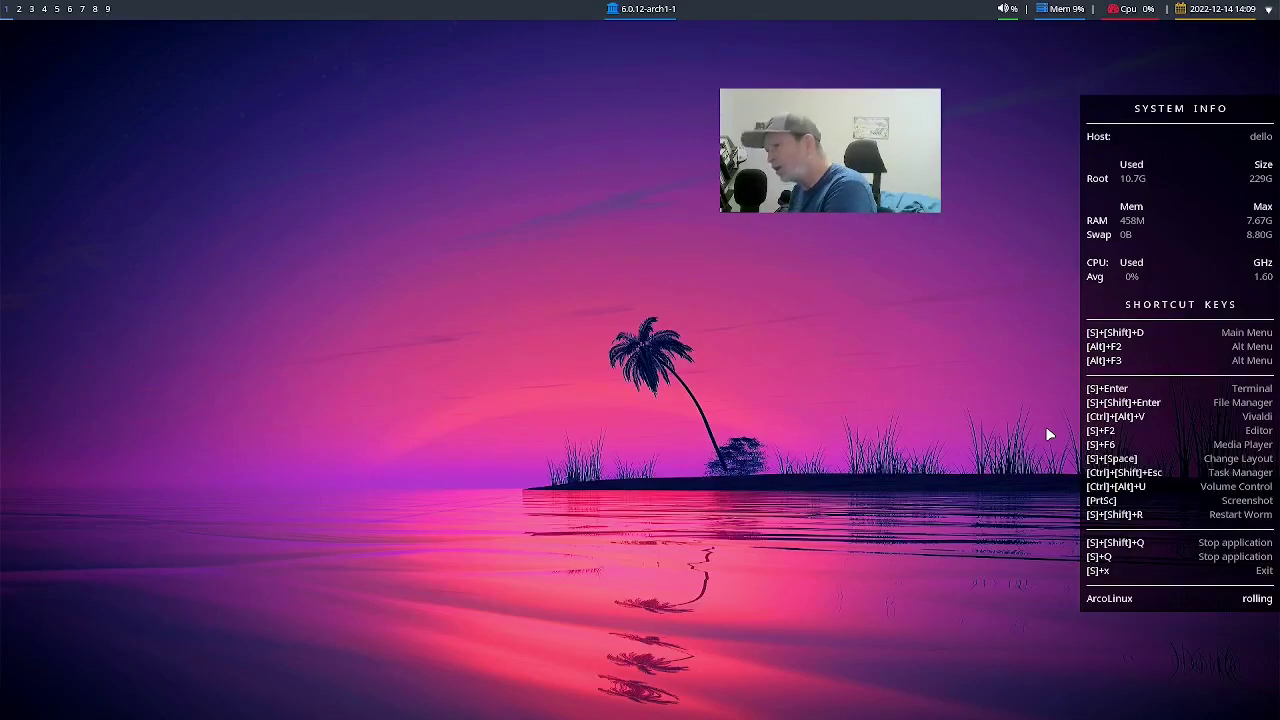
# - Close all three tiled Alacritty terminals with Super+Q and open one fresh full-screen terminal
pyautogui.press('super+Return')
pyautogui.press('super+Return')
pyautogui.press('super+Return')
pyautogui.press('super+Return')
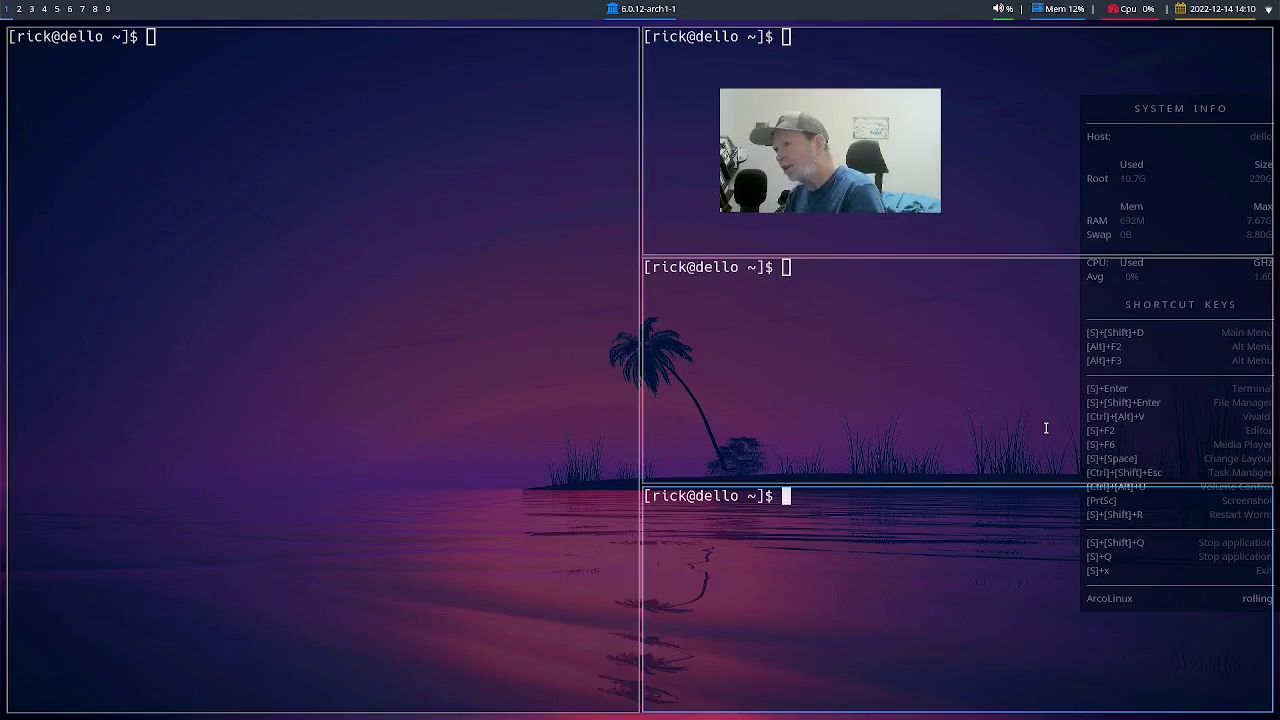
pyautogui.press('super+q')
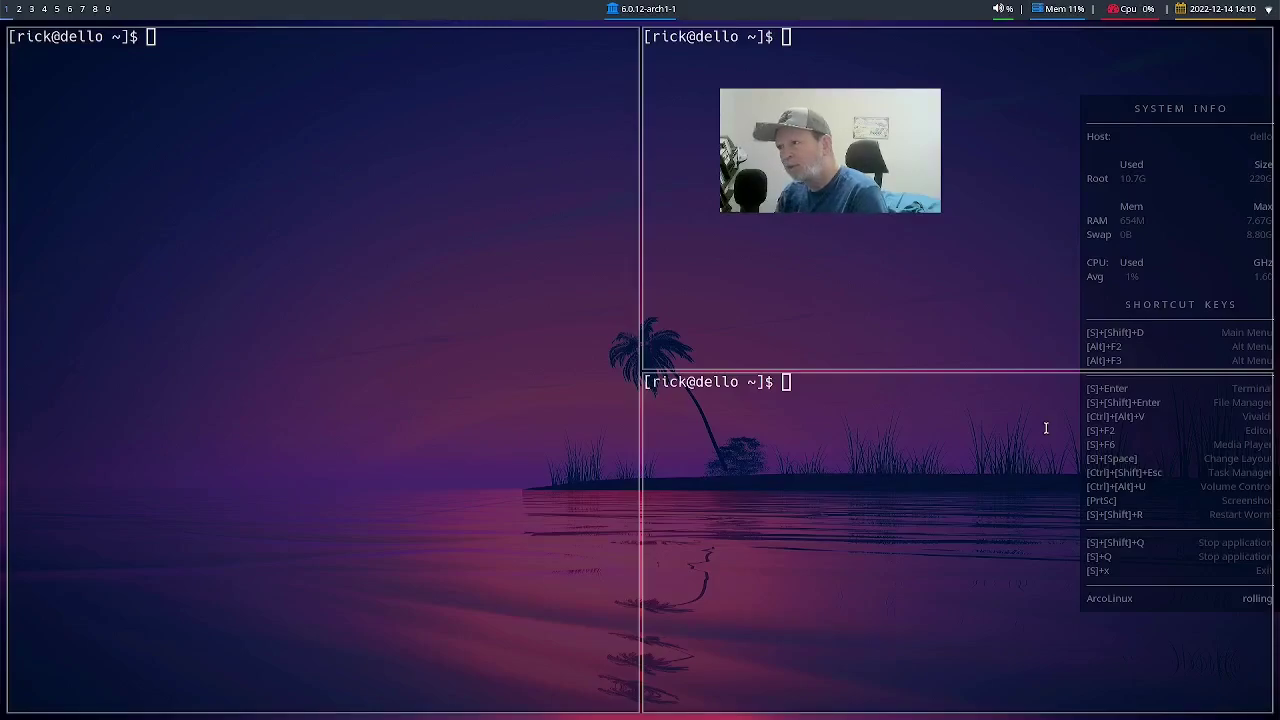
pyautogui.click(568, 314)
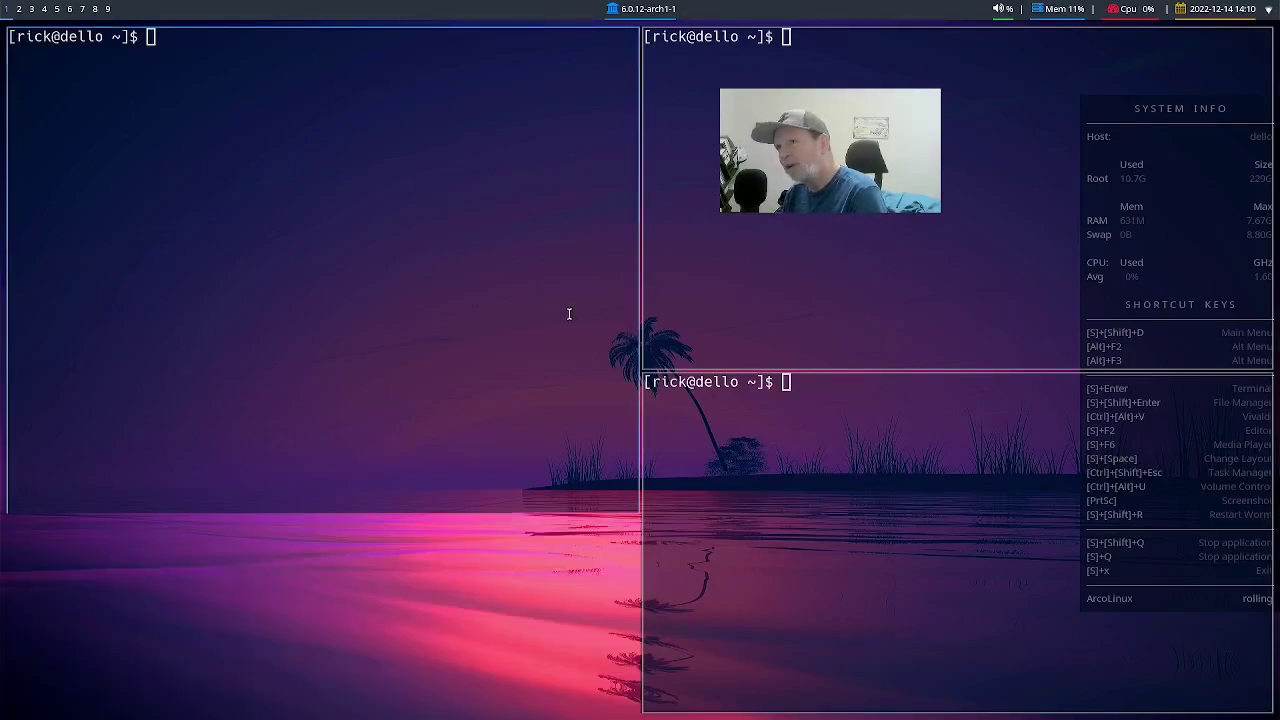
pyautogui.press('super+q')
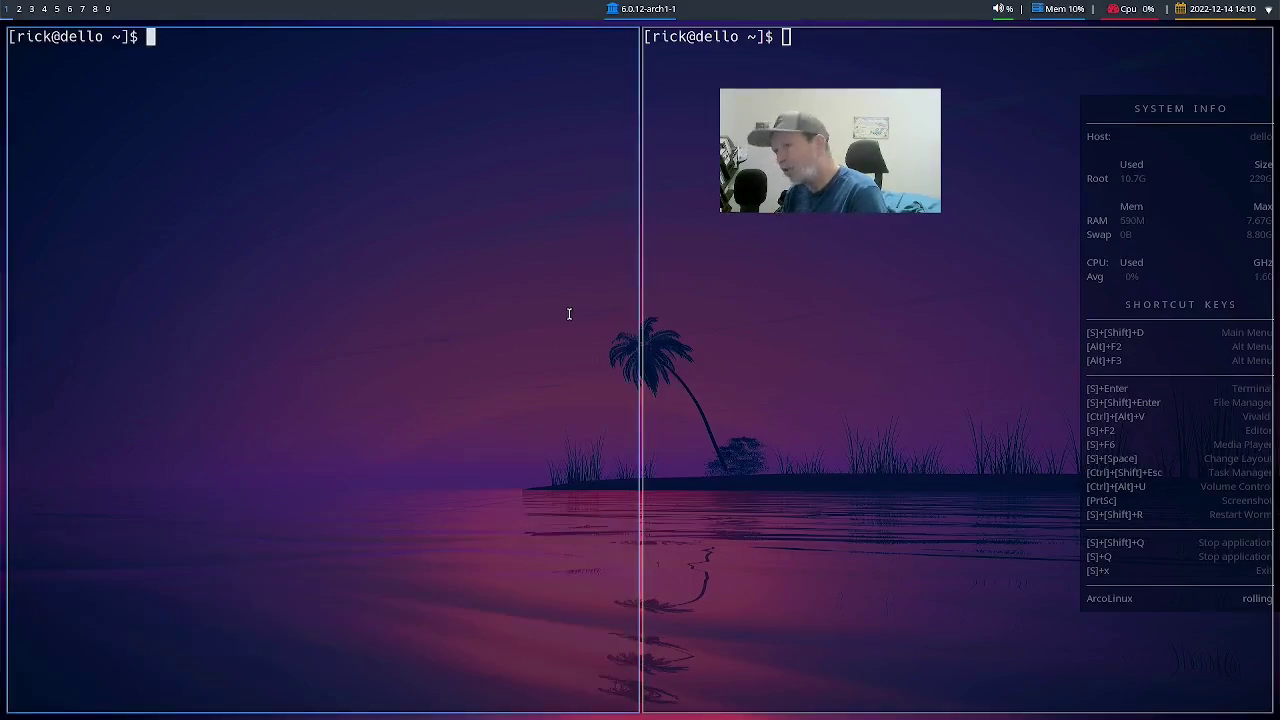
pyautogui.press('super+q')
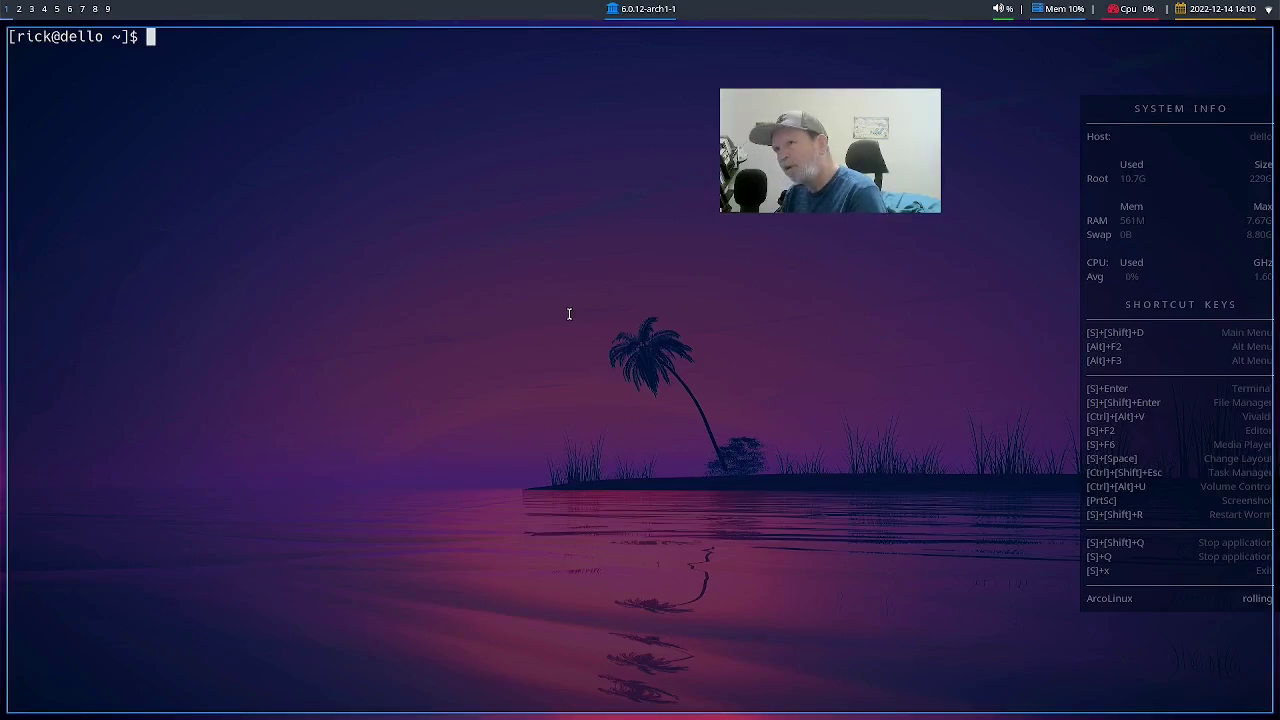
pyautogui.press('super+q')
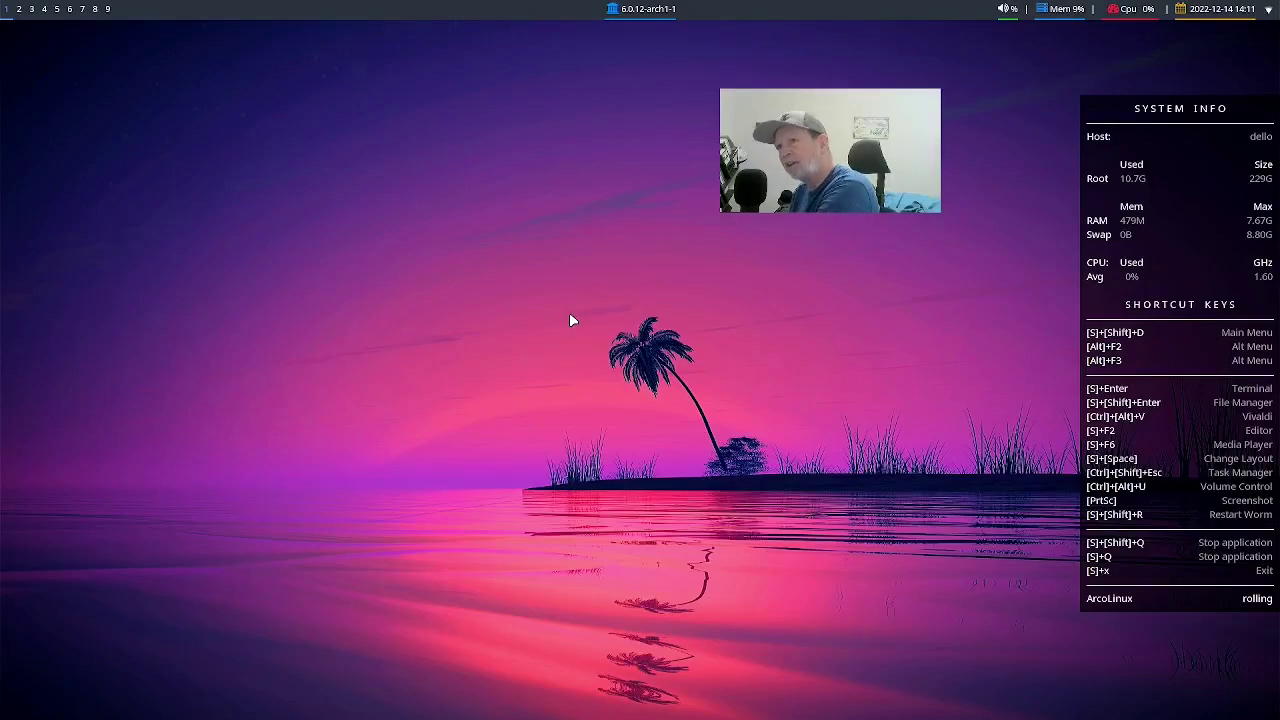
pyautogui.press('super+Return')
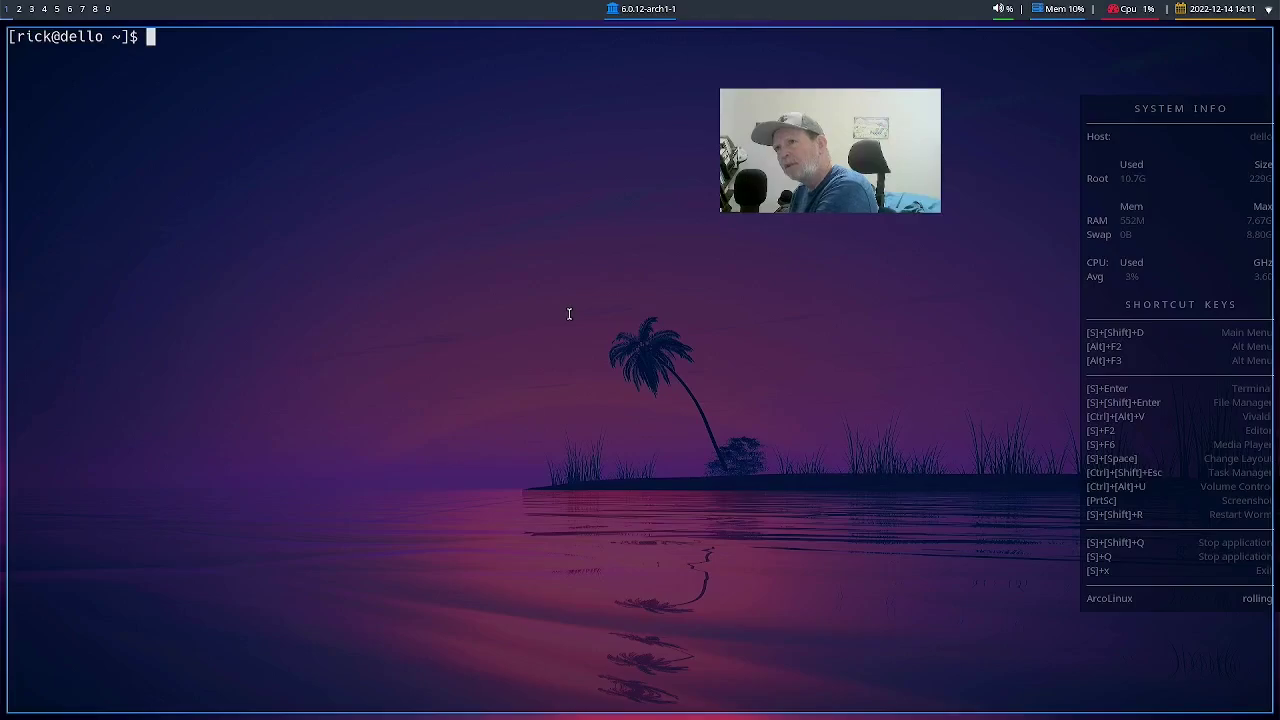
# - List all home-folder files, including hidden ones, then move into .config and list it
pyautogui.write('cd')
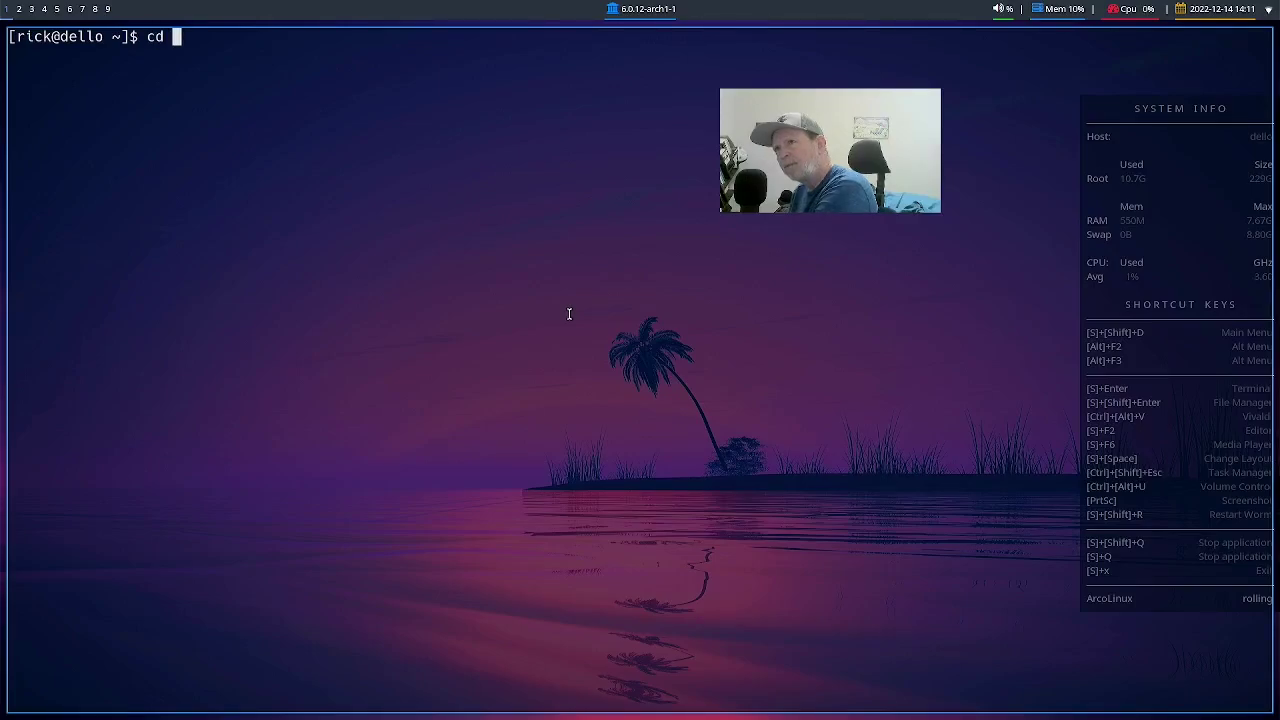
pyautogui.press('BackSpace')
pyautogui.press('BackSpace')
pyautogui.press('BackSpace')
pyautogui.write('la')
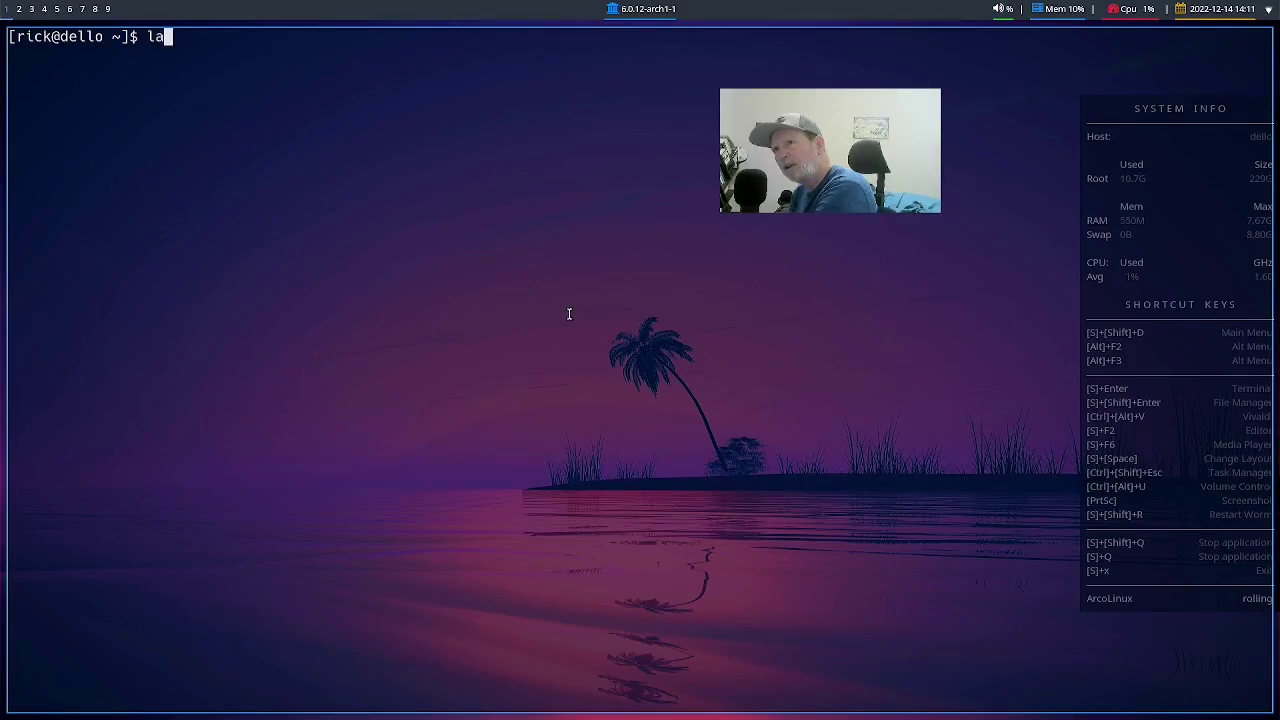
pyautogui.press('Return')
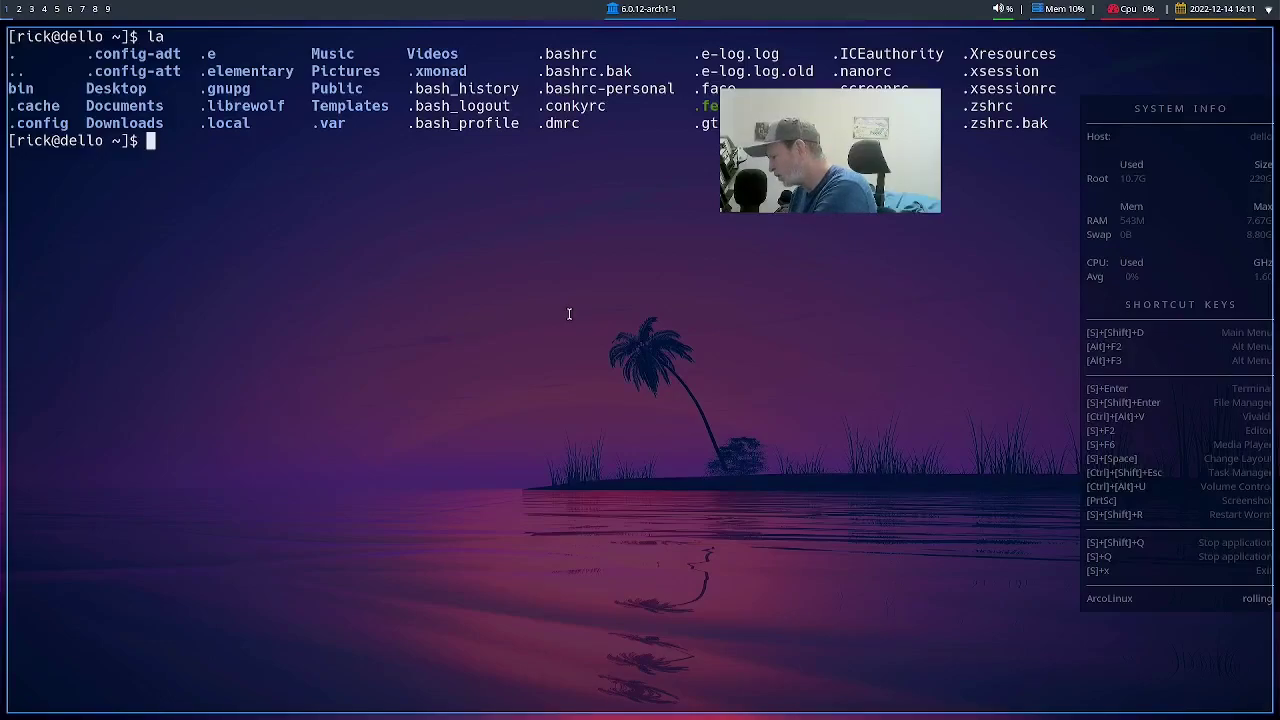
pyautogui.write('cd .config')
pyautogui.press('Return')
pyautogui.write('ls')
pyautogui.press('Return')
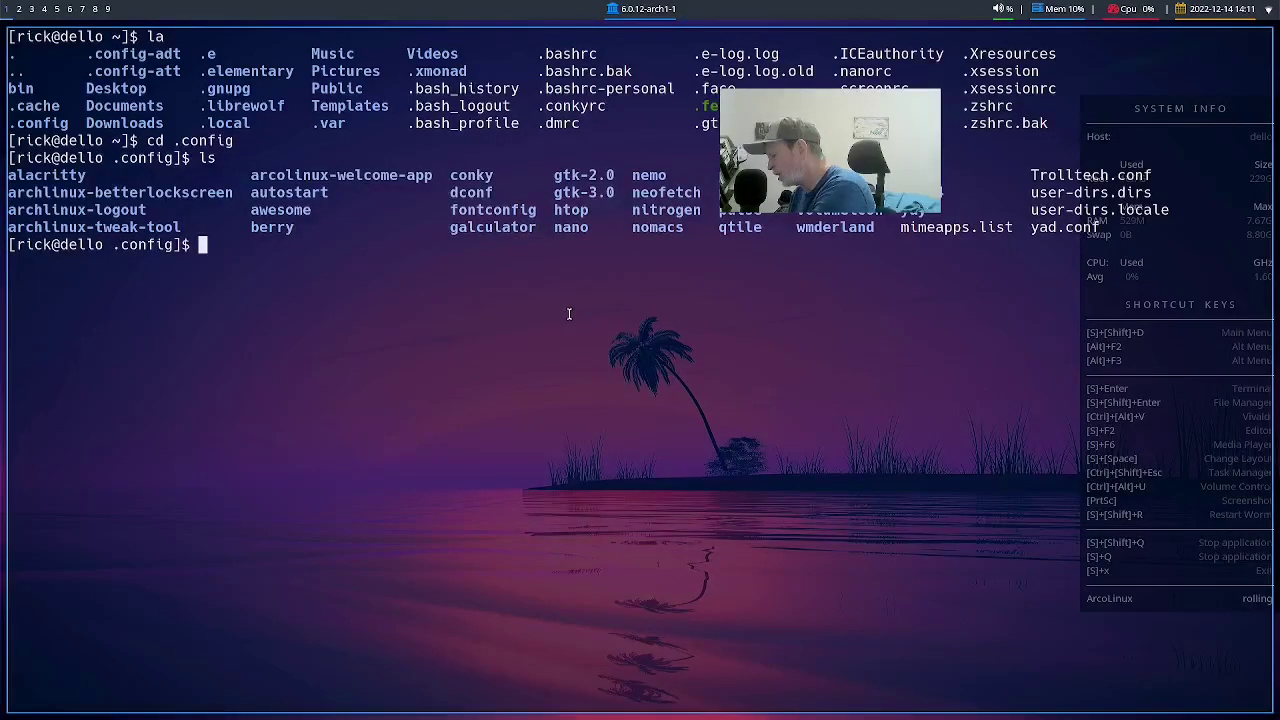
# - Enter the worm folder, list its files, and enter the command nano rc
pyautogui.write('cd worm')
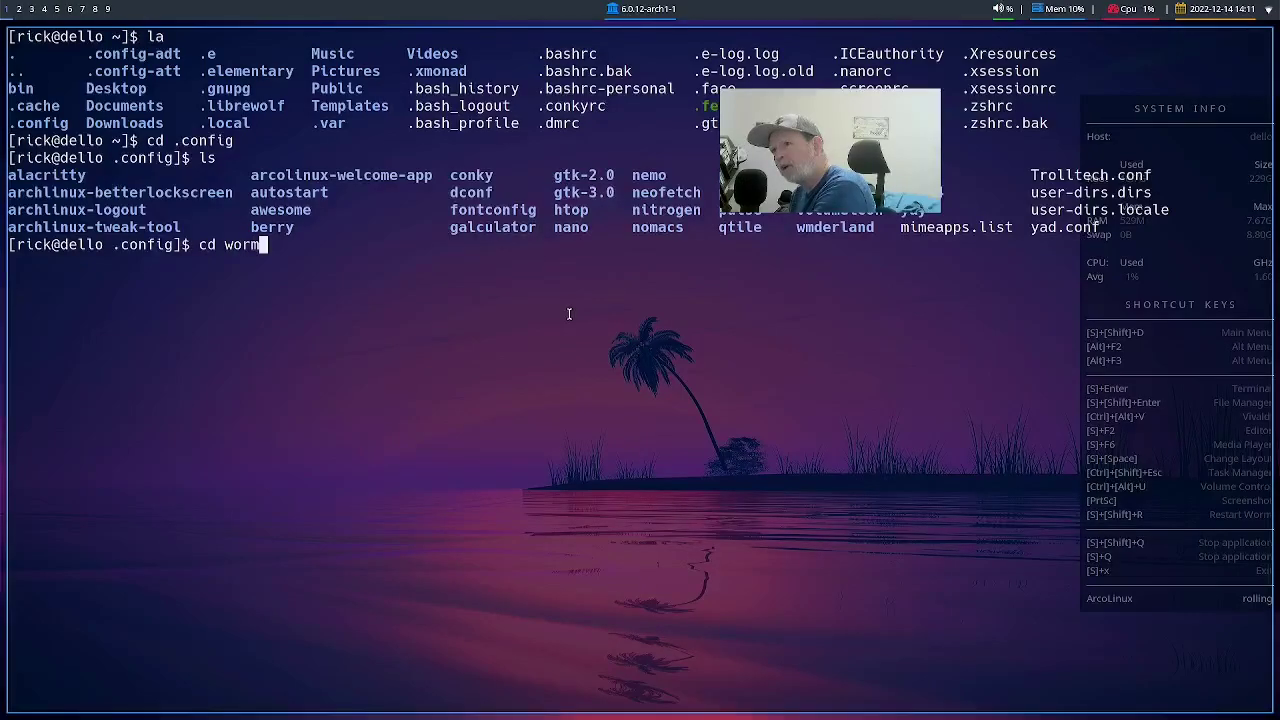
pyautogui.press('Return')
pyautogui.write('ls')
pyautogui.press('Return')
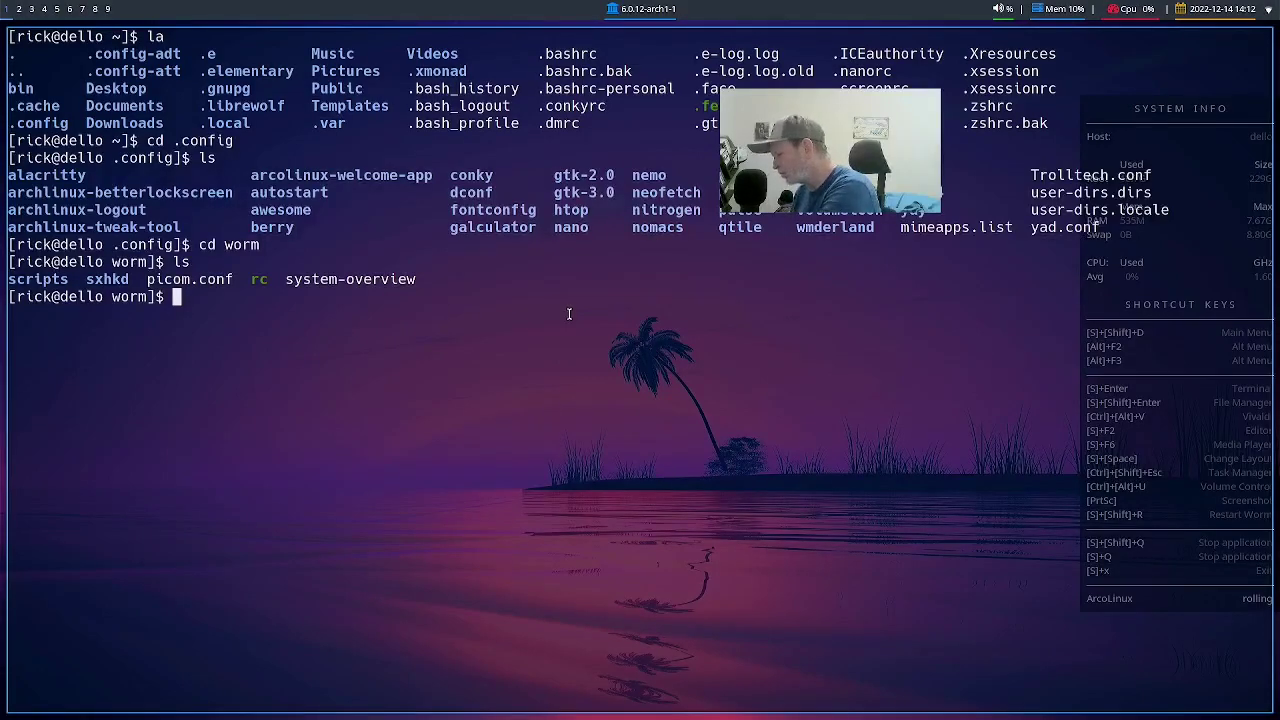
pyautogui.write('na')
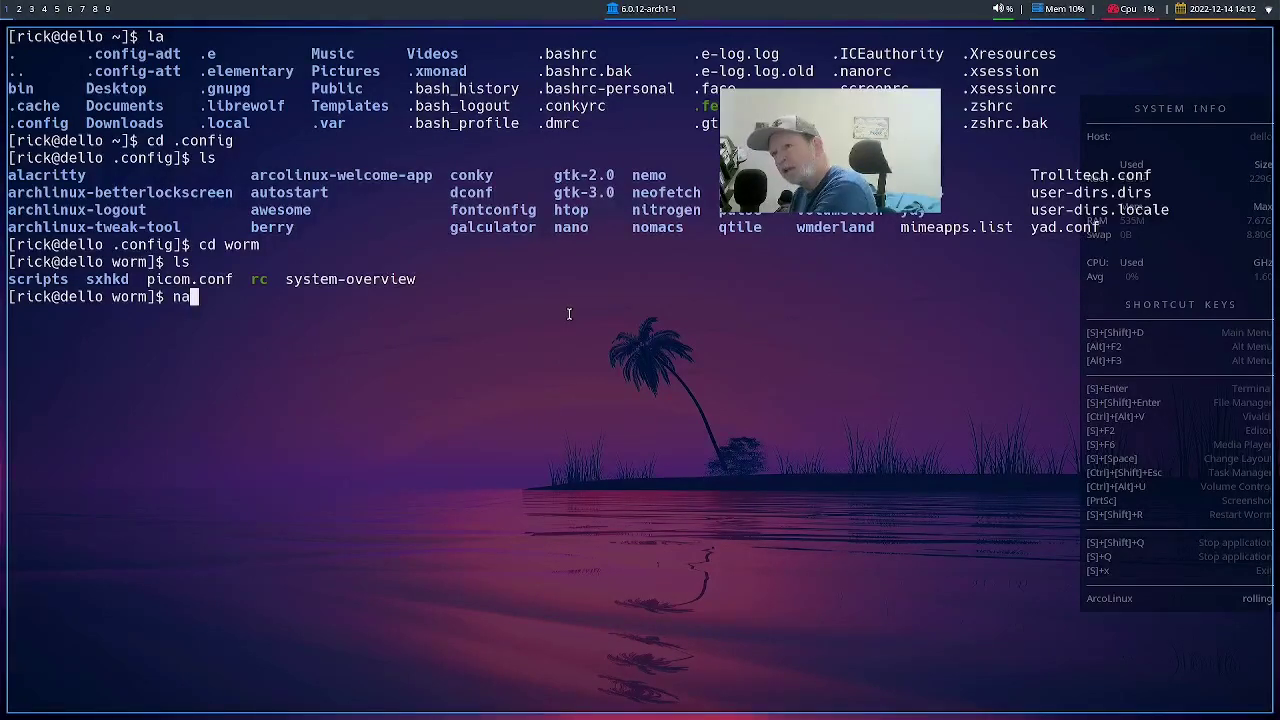
pyautogui.write('no ')
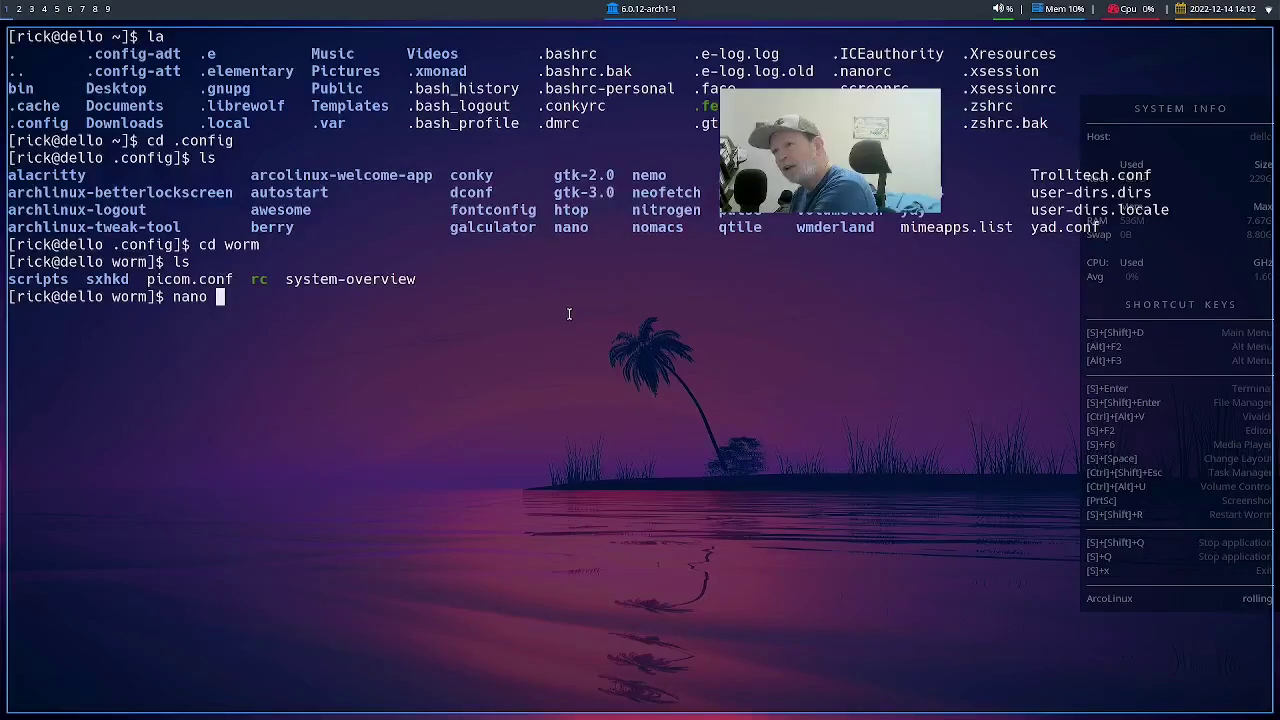
pyautogui.write('rc')
# - Open Worm's rc in nano and read its autostart lines: pamac-tray, nm-applet, picom, polkit and notifyd
pyautogui.press('Return')
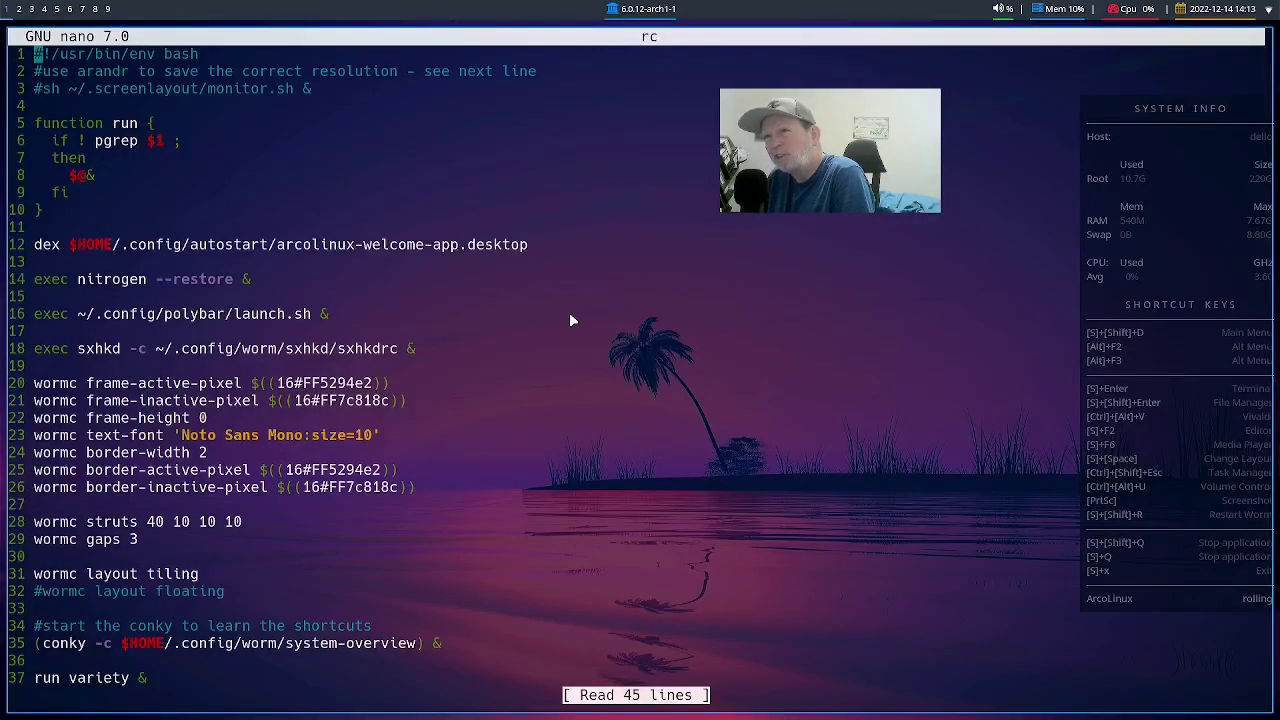
pyautogui.press('pagedown')
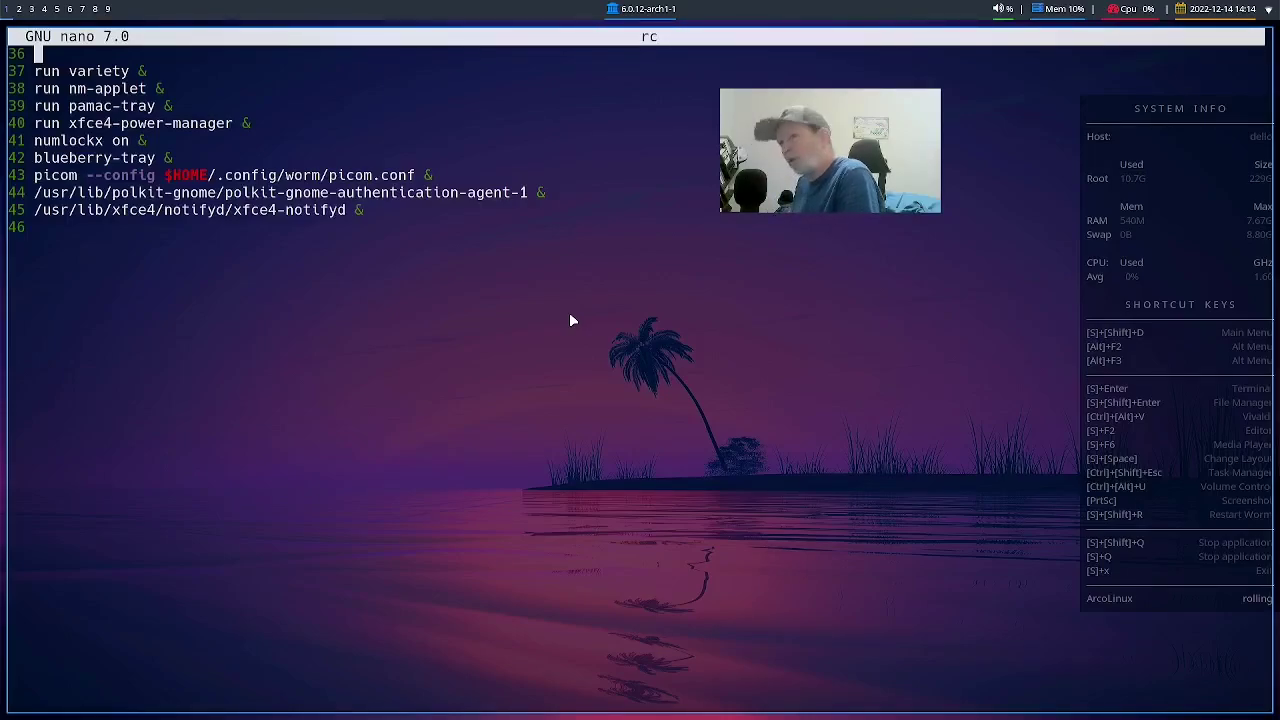
pyautogui.press('Down')
pyautogui.press('Down')
pyautogui.press('Down')
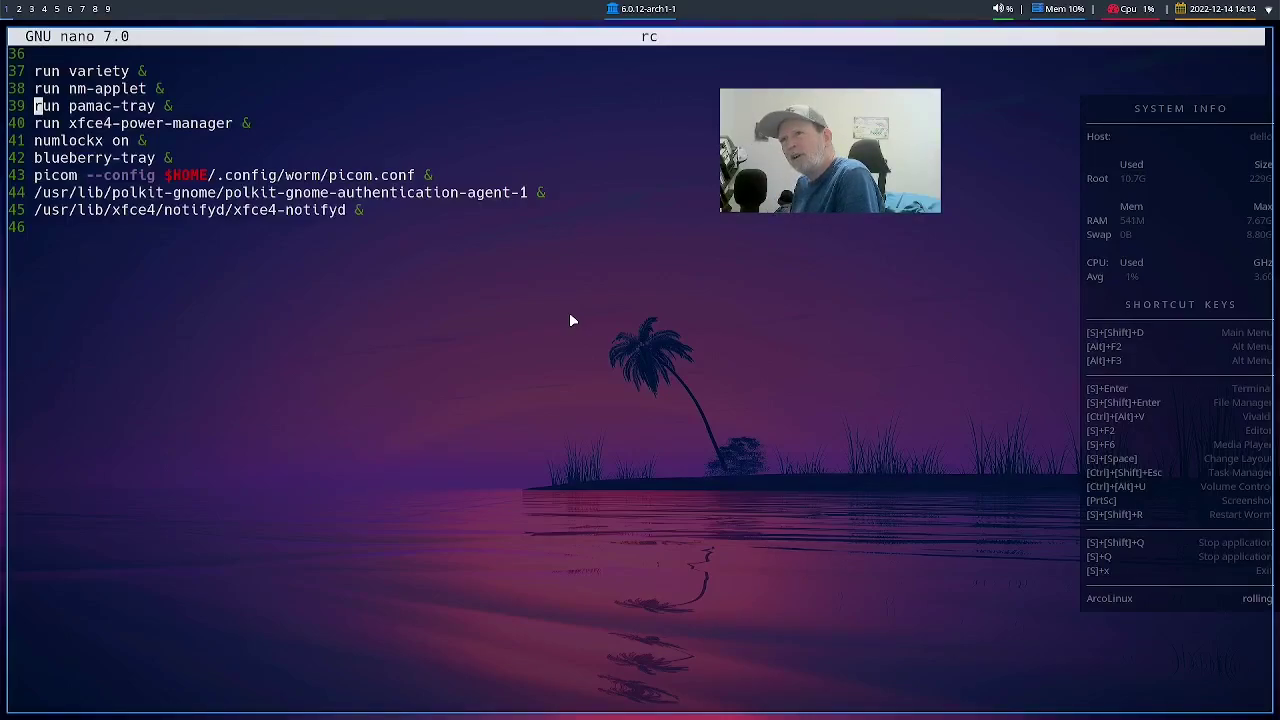
pyautogui.press('Up')
pyautogui.press('Down')
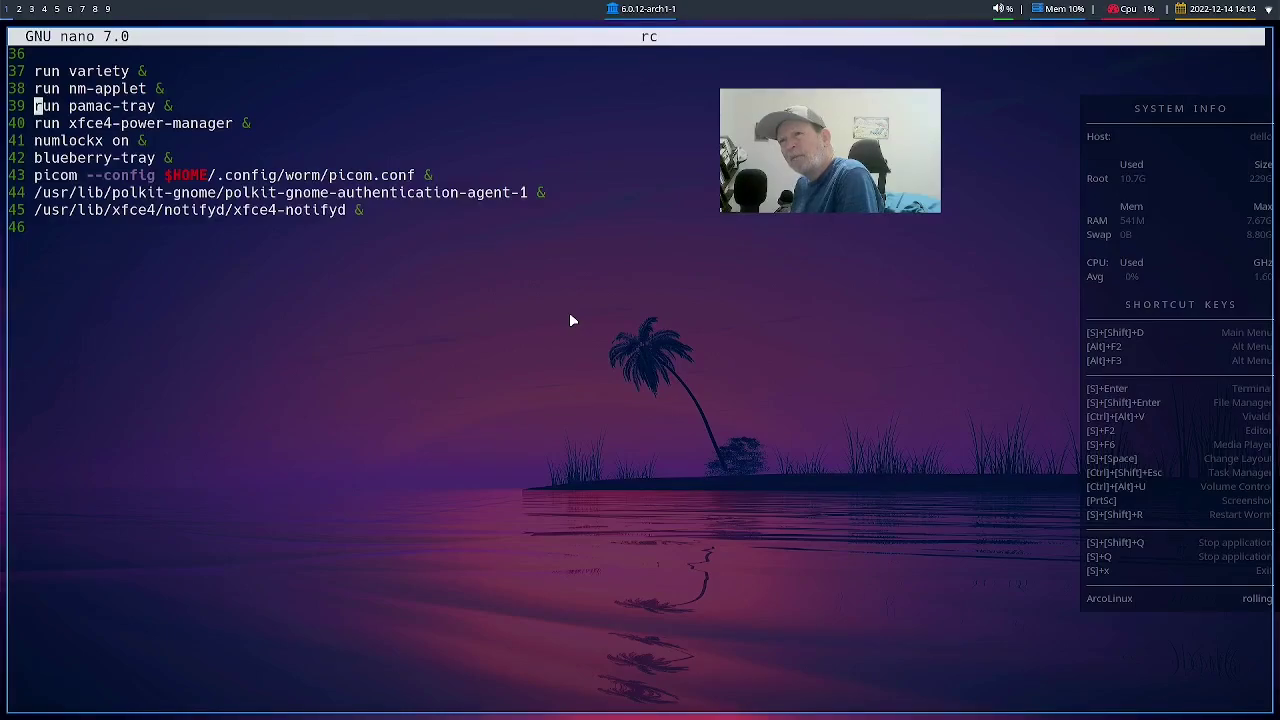
pyautogui.press('Down')
pyautogui.press('Down')
pyautogui.press('Down')
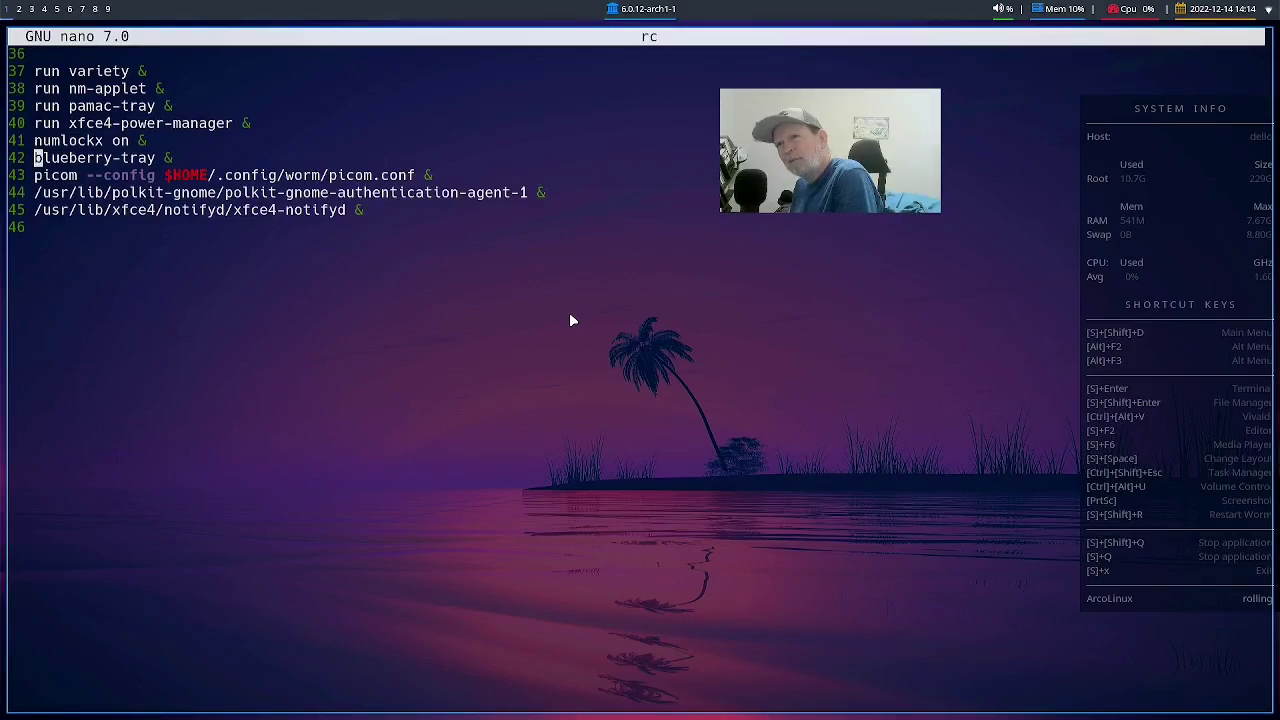
pyautogui.press('Down')
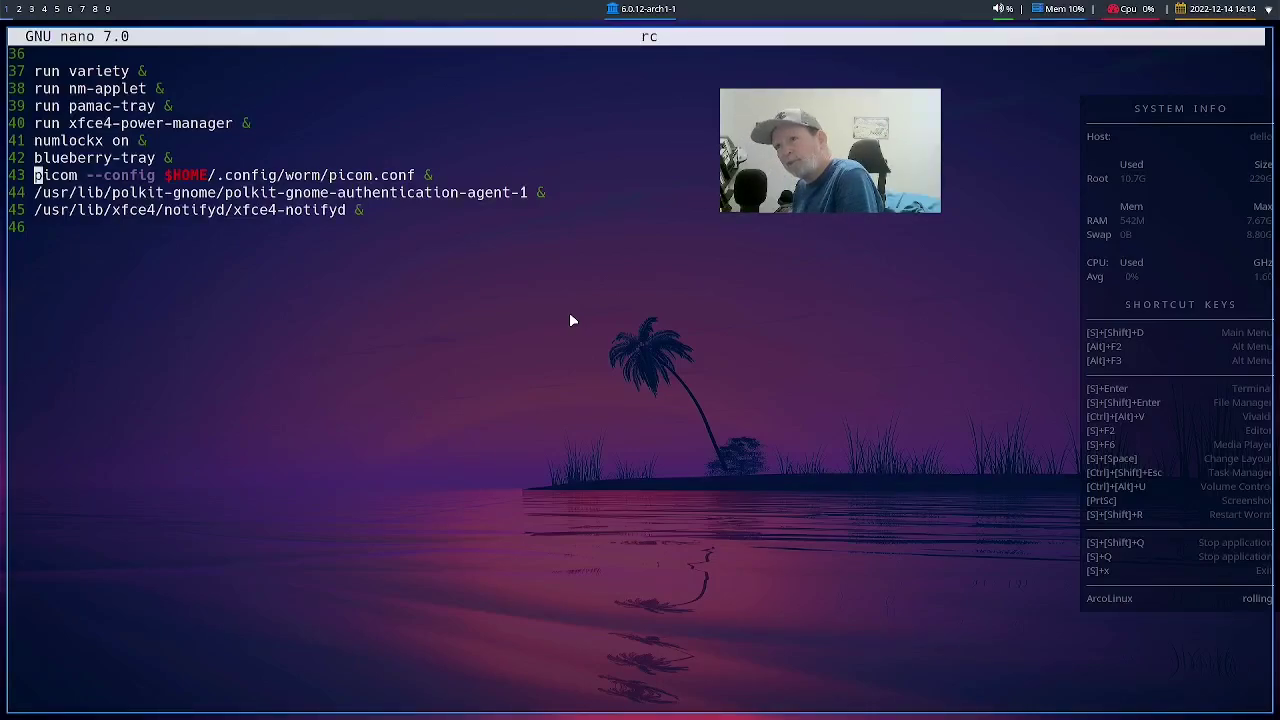
pyautogui.press('Down')
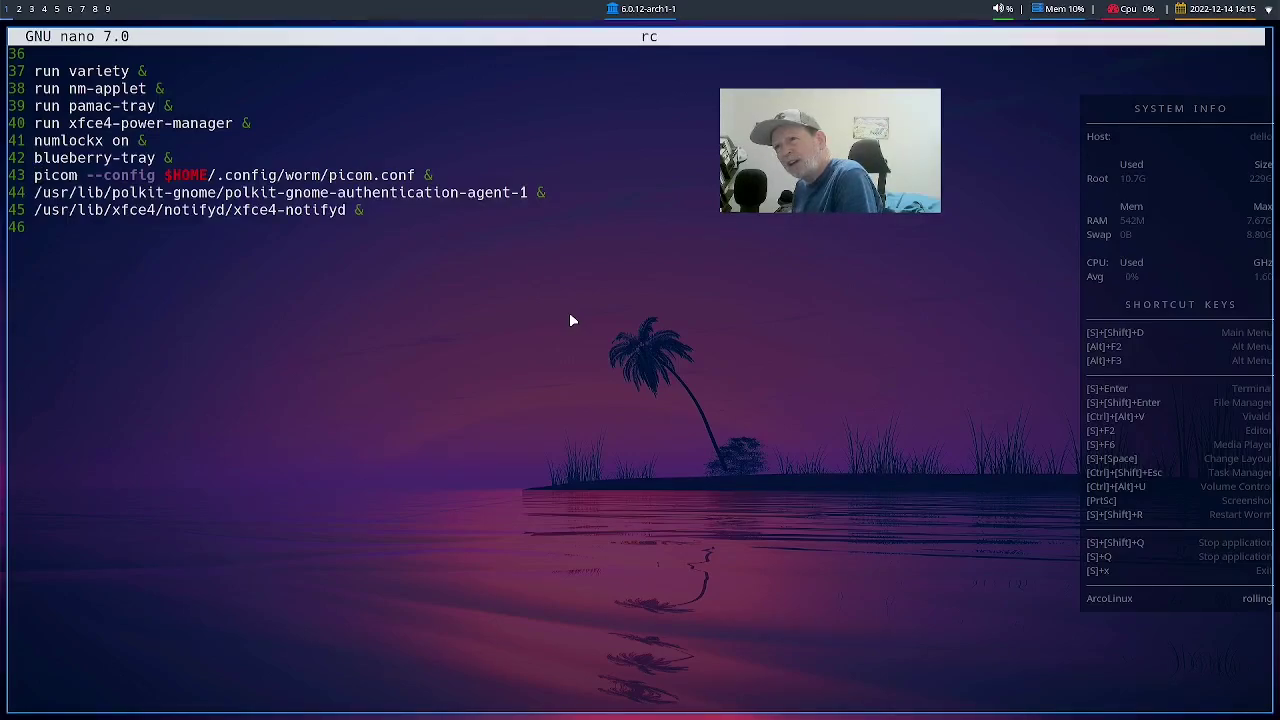
pyautogui.press('Down')
pyautogui.scroll(14, 570, 320)
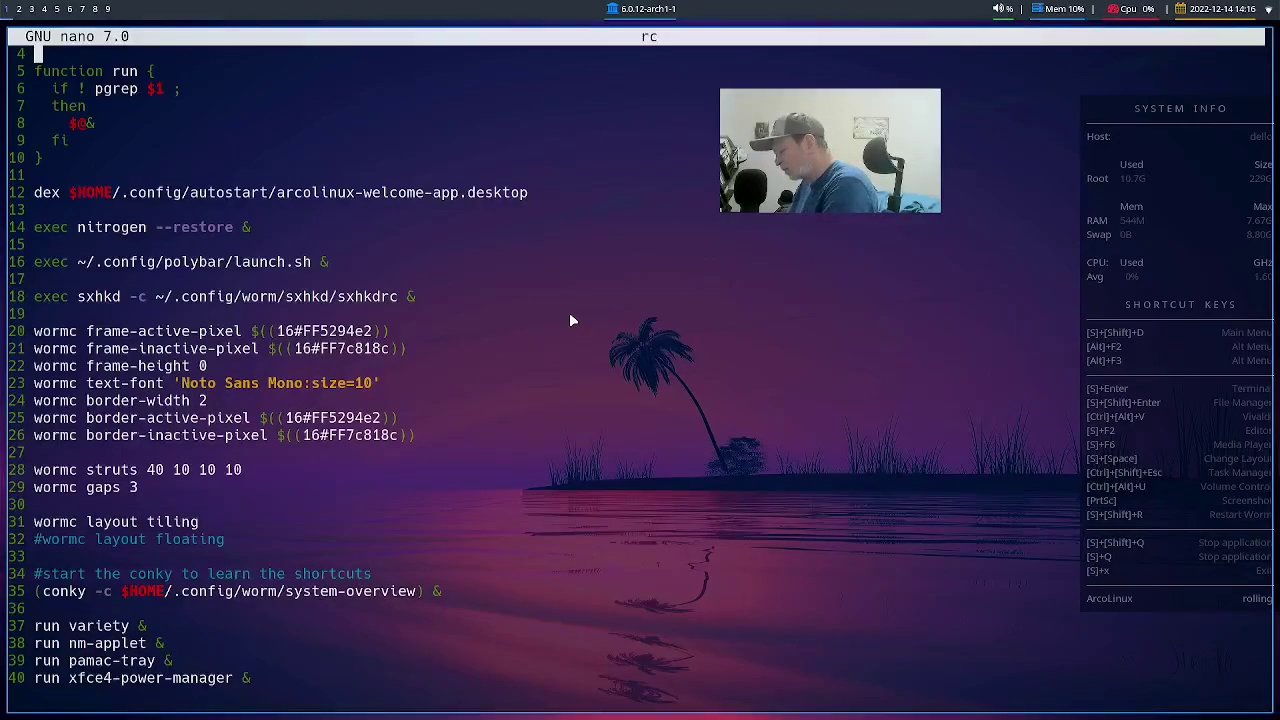
# - Exit nano without saving, then move into .config/worm and list its files
pyautogui.hotkey('ctrl', 'x')
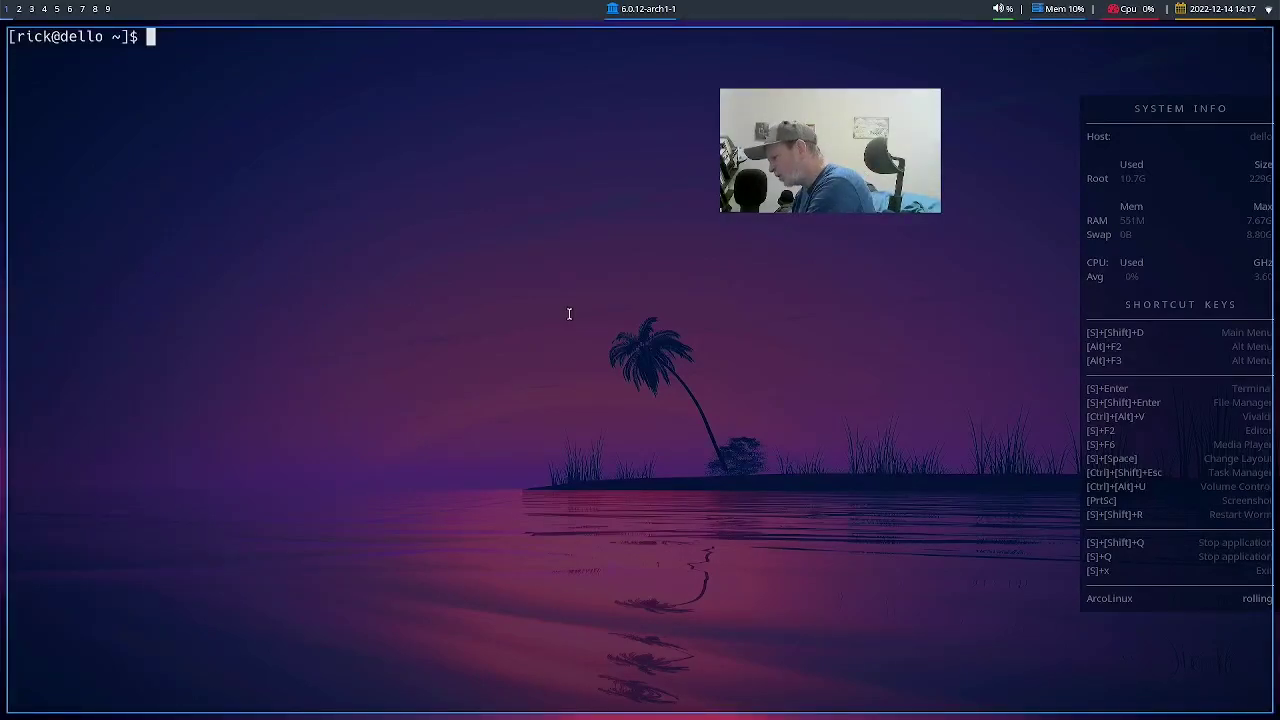
pyautogui.write('cd ')
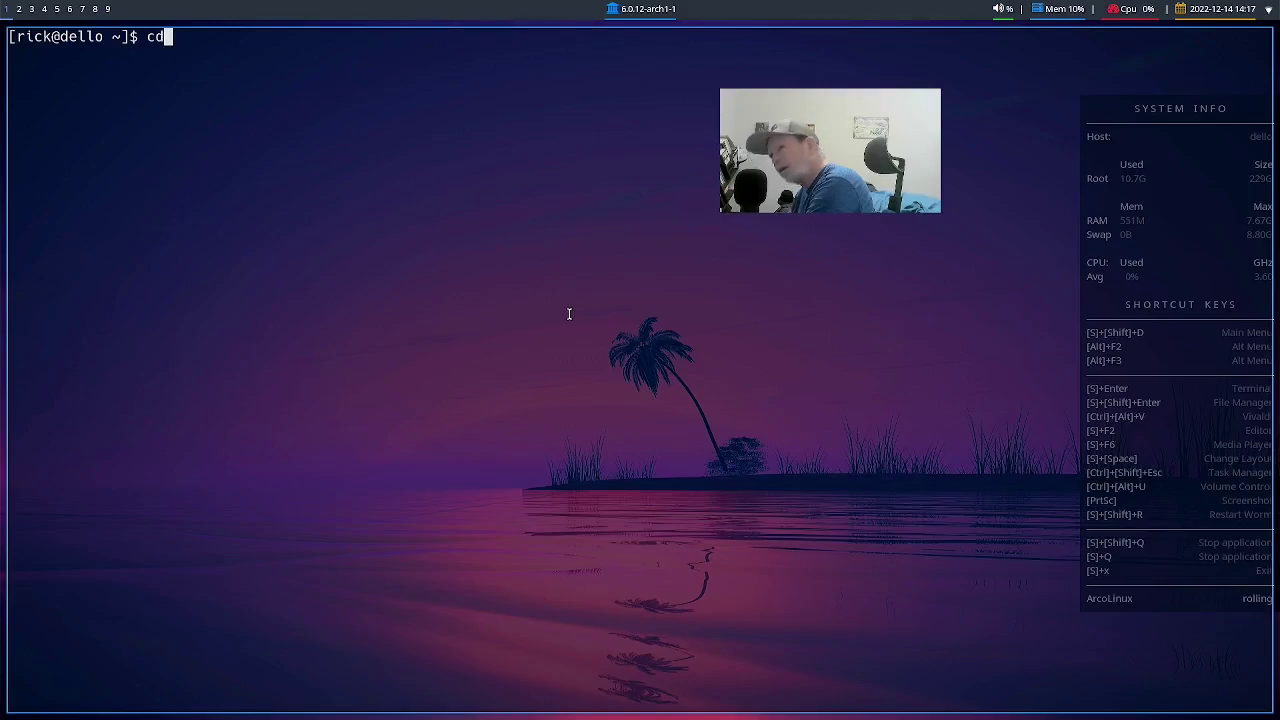
pyautogui.write('.config/')
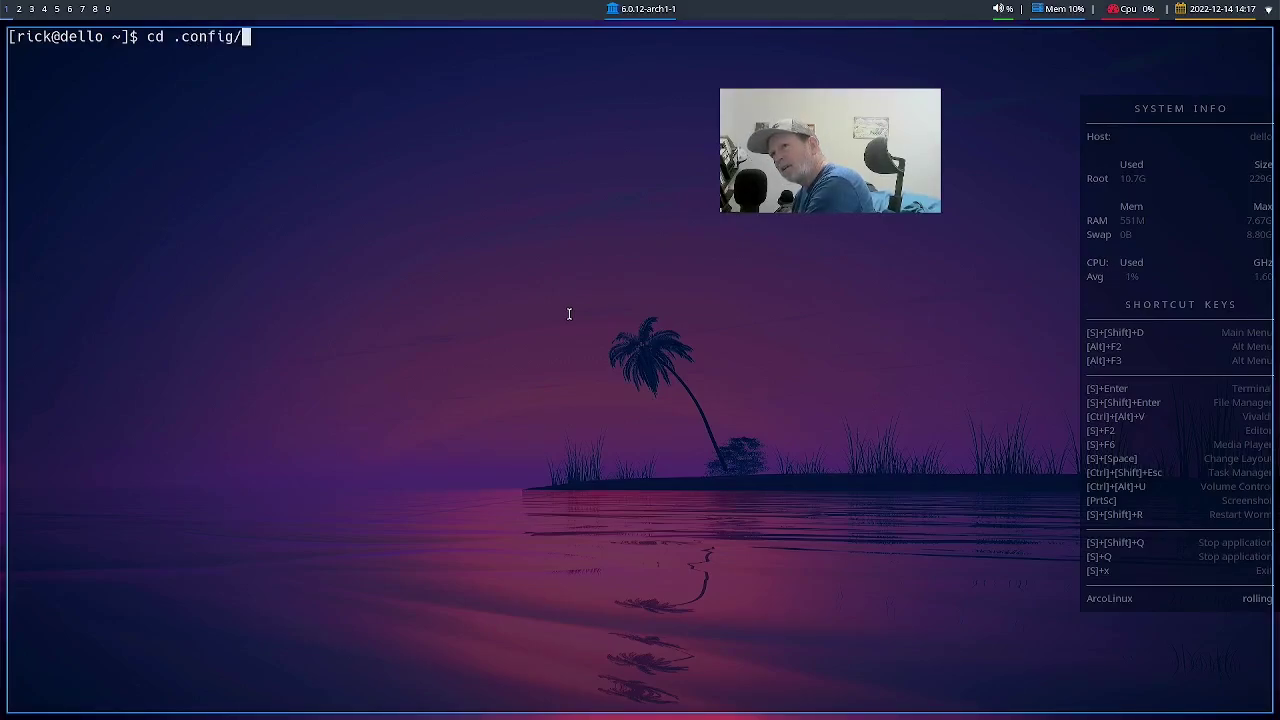
pyautogui.write('worm')
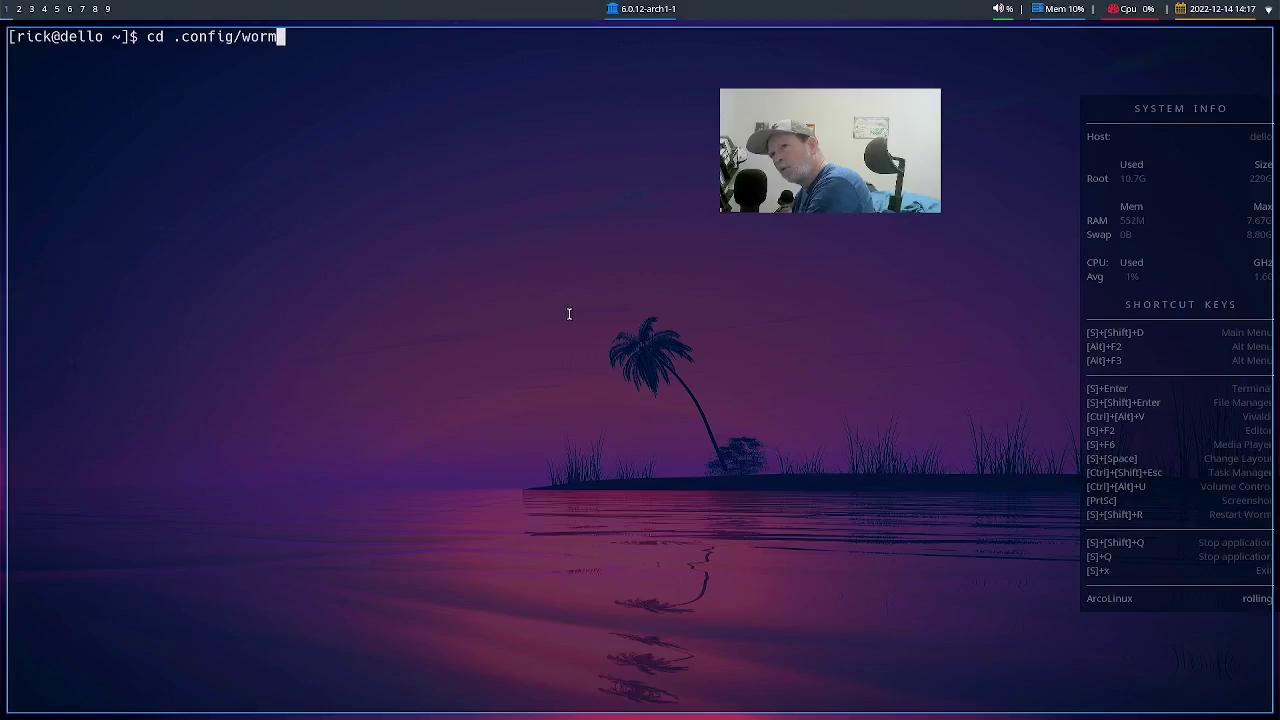
pyautogui.press('Return')
pyautogui.write('l')
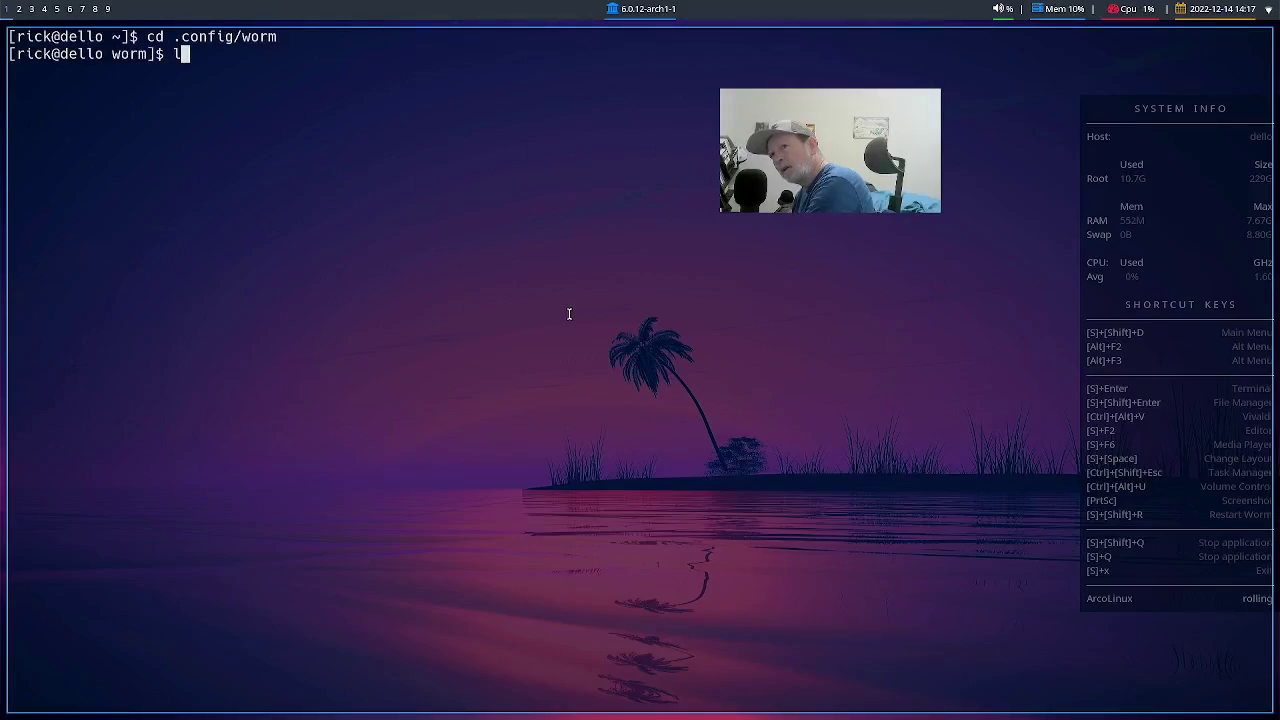
pyautogui.write('s')
pyautogui.press('Return')
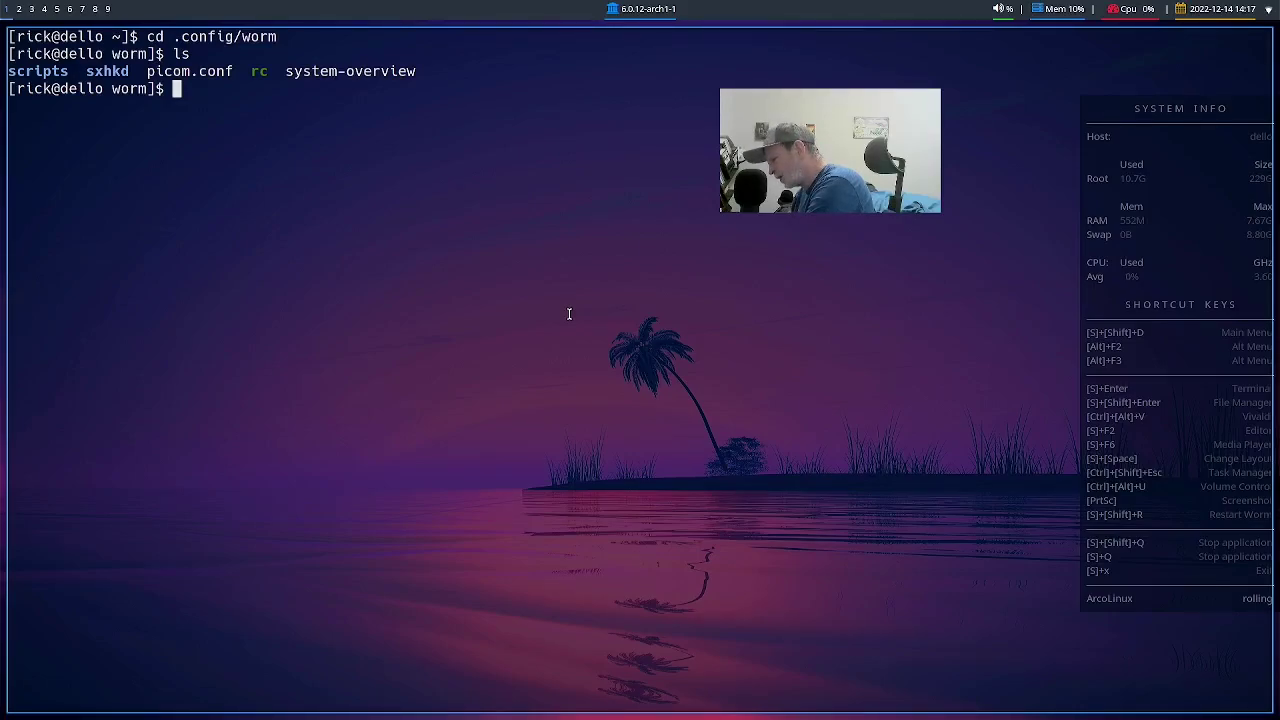
# - Enter the sxhkd folder, list it, and open sxhkdrc in nano
pyautogui.write('cd ')
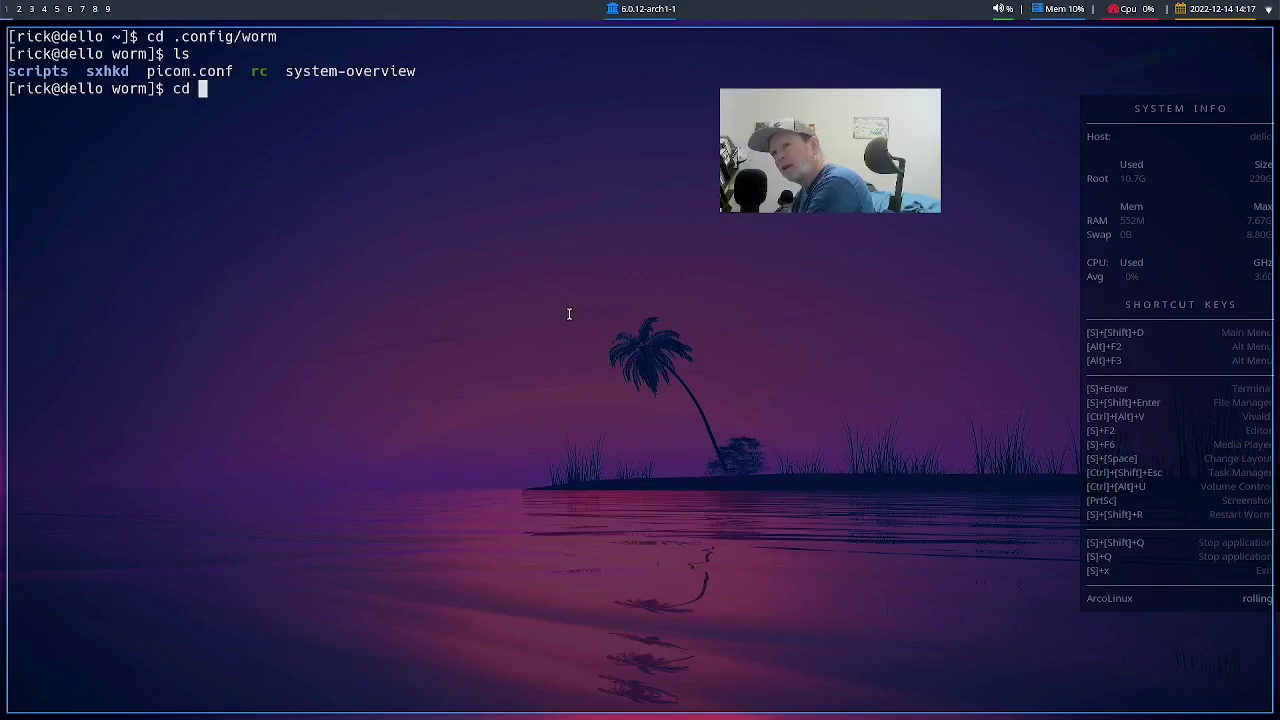
pyautogui.write('sxhkd')
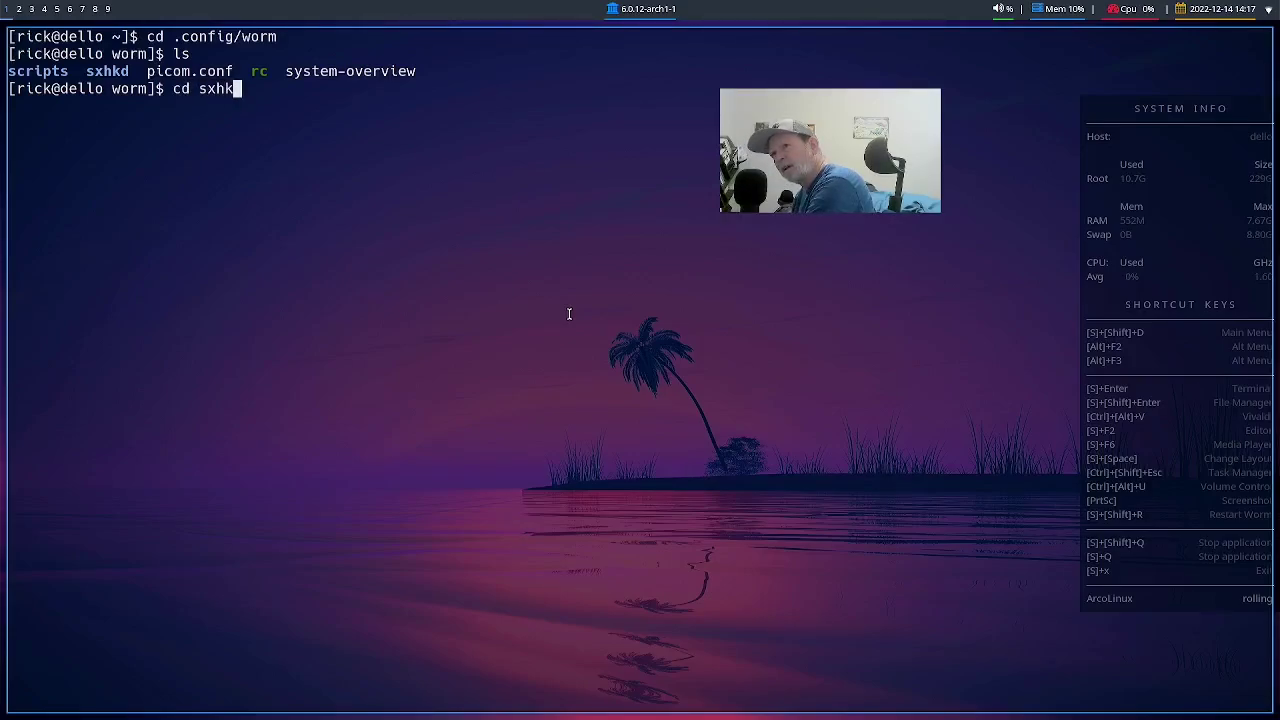
pyautogui.press('Return')
pyautogui.write('ls')
pyautogui.press('Return')
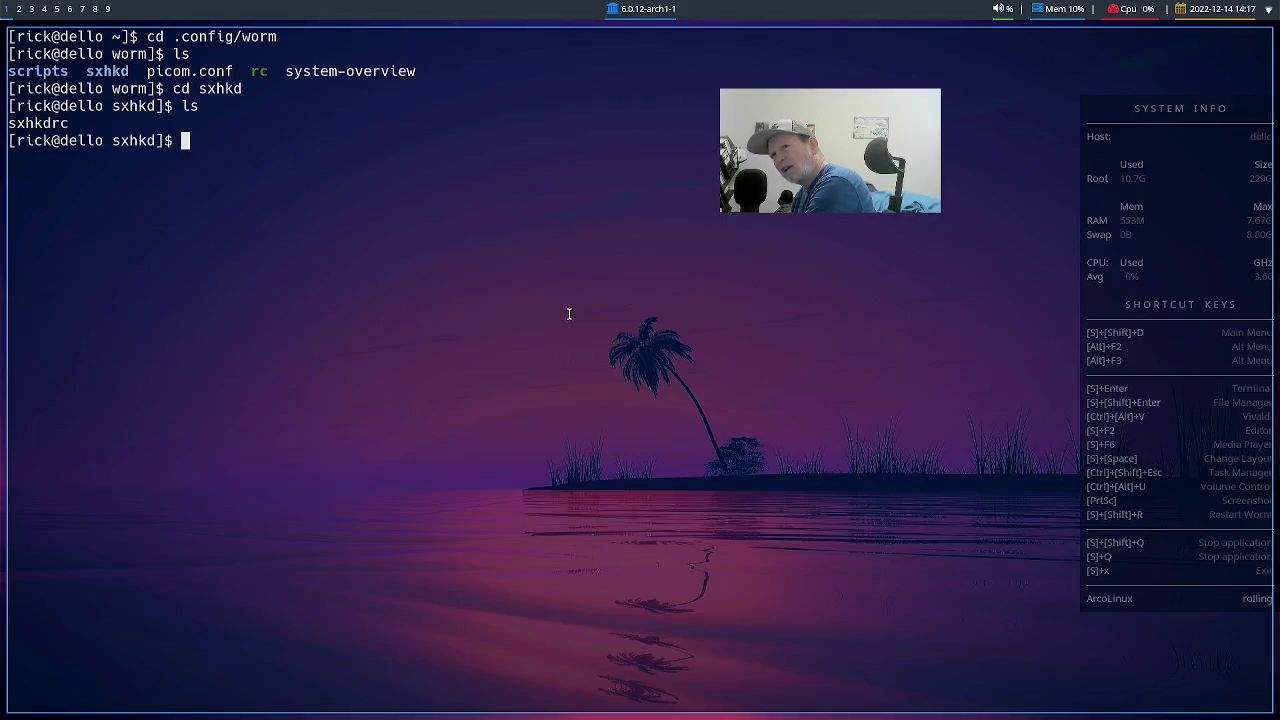
pyautogui.write('a')
pyautogui.press('BackSpace')
pyautogui.write('na')
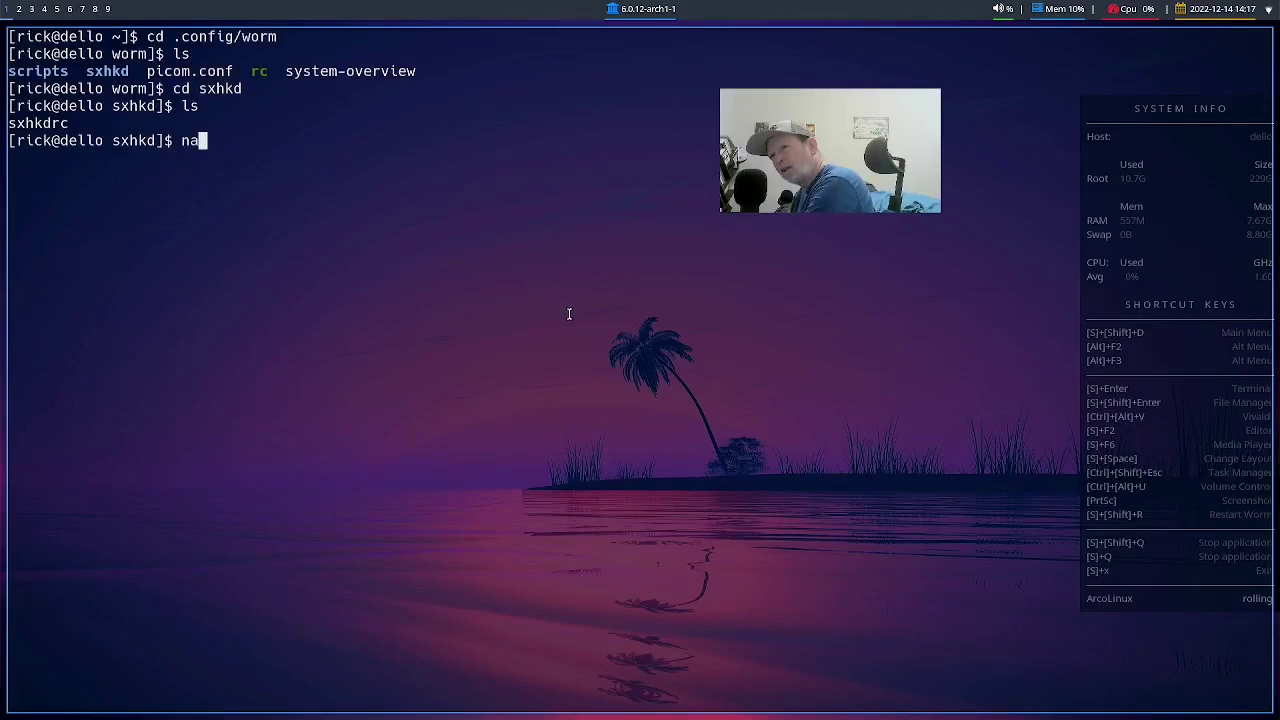
pyautogui.write('no x')
pyautogui.press('BackSpace')
pyautogui.write('sxhkdrc')
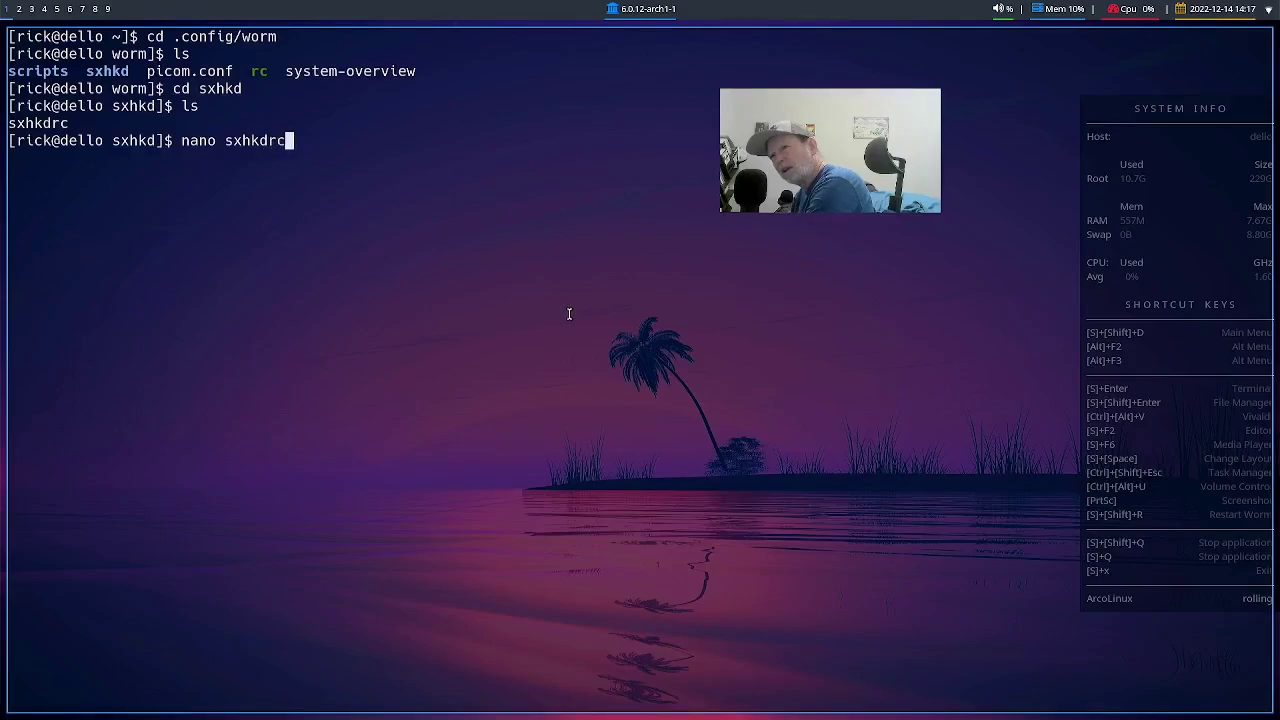
pyautogui.press('Return')
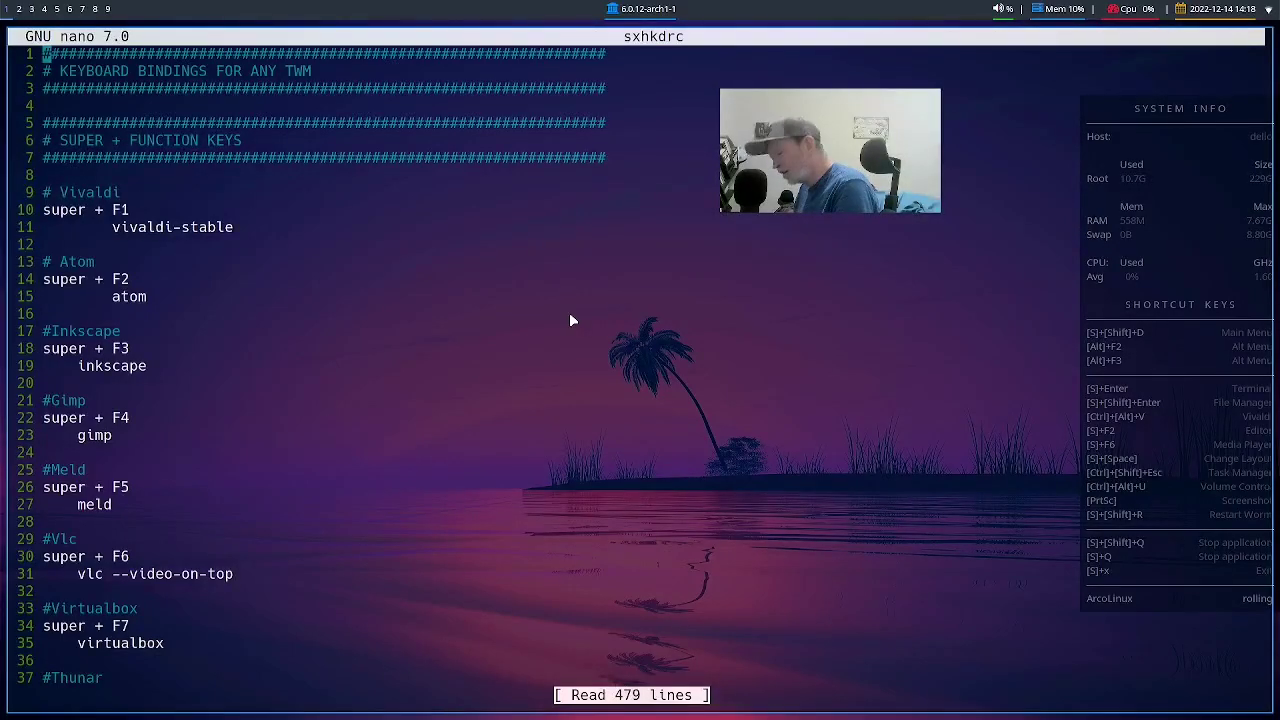
# - Change the Rofi binding on line 54 from super + F12 to super + d, save and exit
pyautogui.press('pagedown')
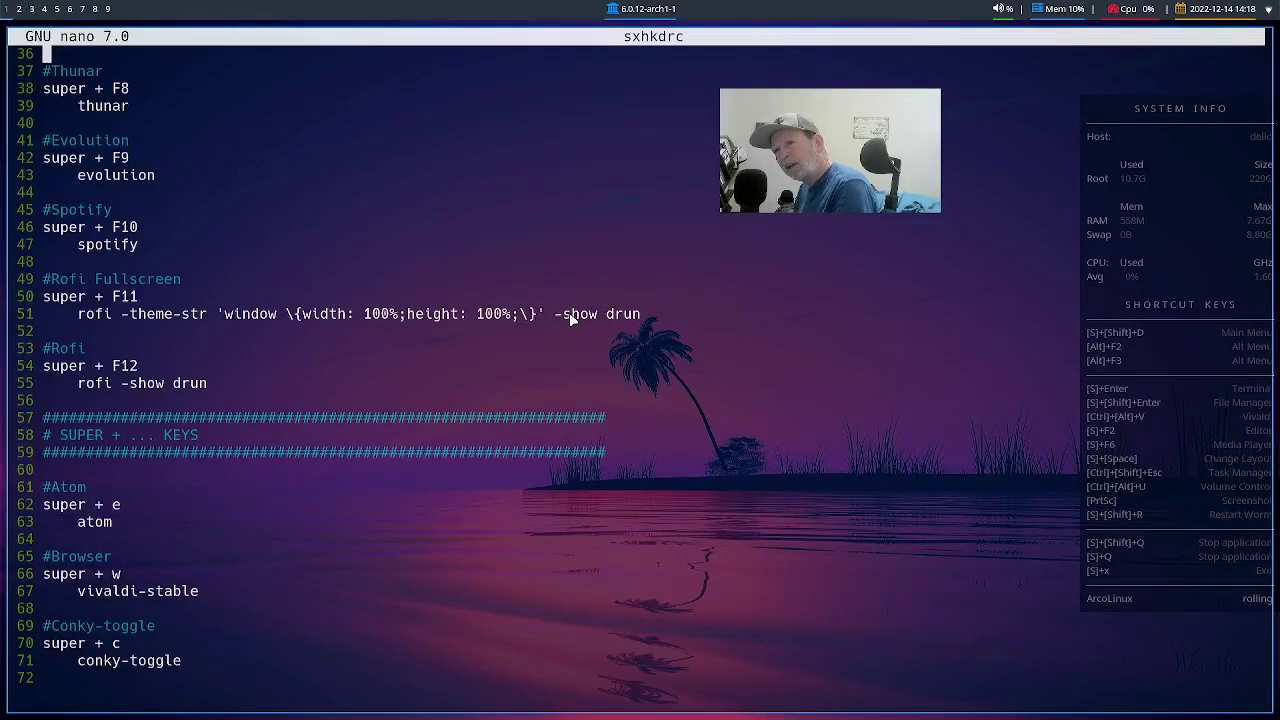
pyautogui.press('Down')
pyautogui.press('Down')
pyautogui.press('Down')
pyautogui.press('Down')
pyautogui.press('Down')
pyautogui.press('Down')
pyautogui.press('Down')
pyautogui.press('Down')
pyautogui.press('Down')
pyautogui.press('Down')
pyautogui.press('Down')
pyautogui.press('Down')
pyautogui.press('Down')
pyautogui.press('Down')
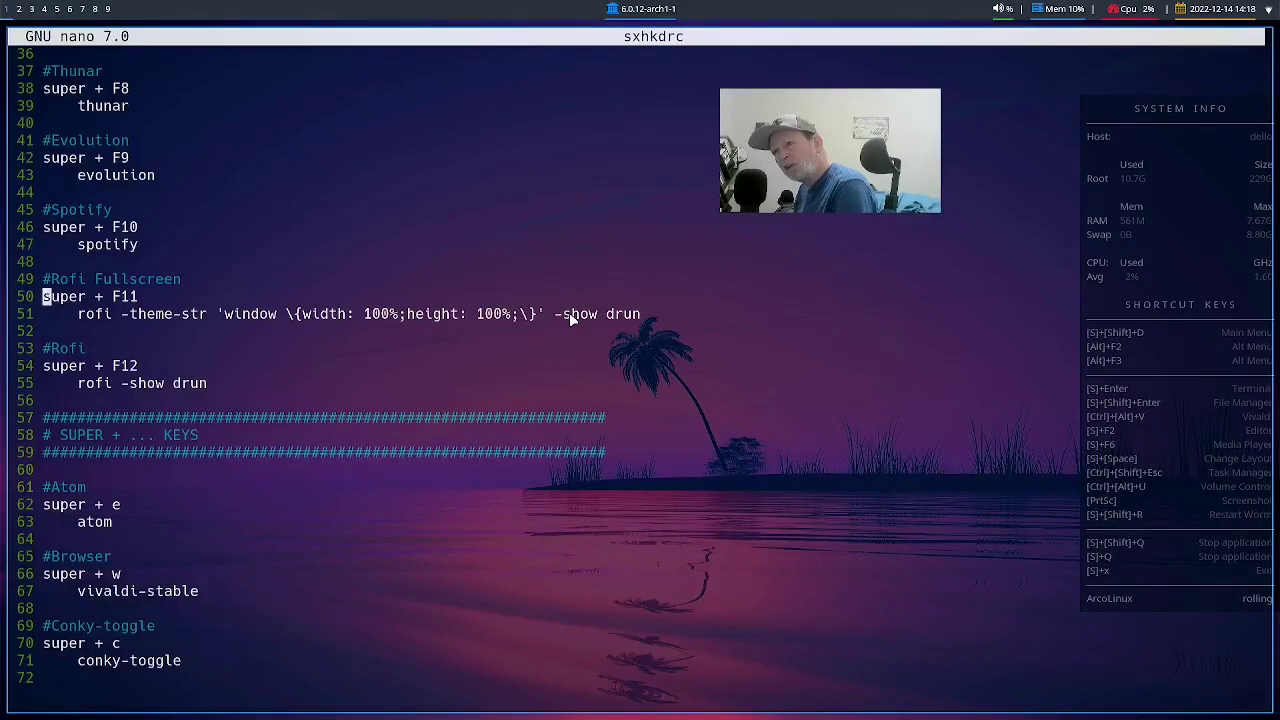
pyautogui.press('Down')
pyautogui.press('Down')
pyautogui.press('Down')
pyautogui.press('Down')
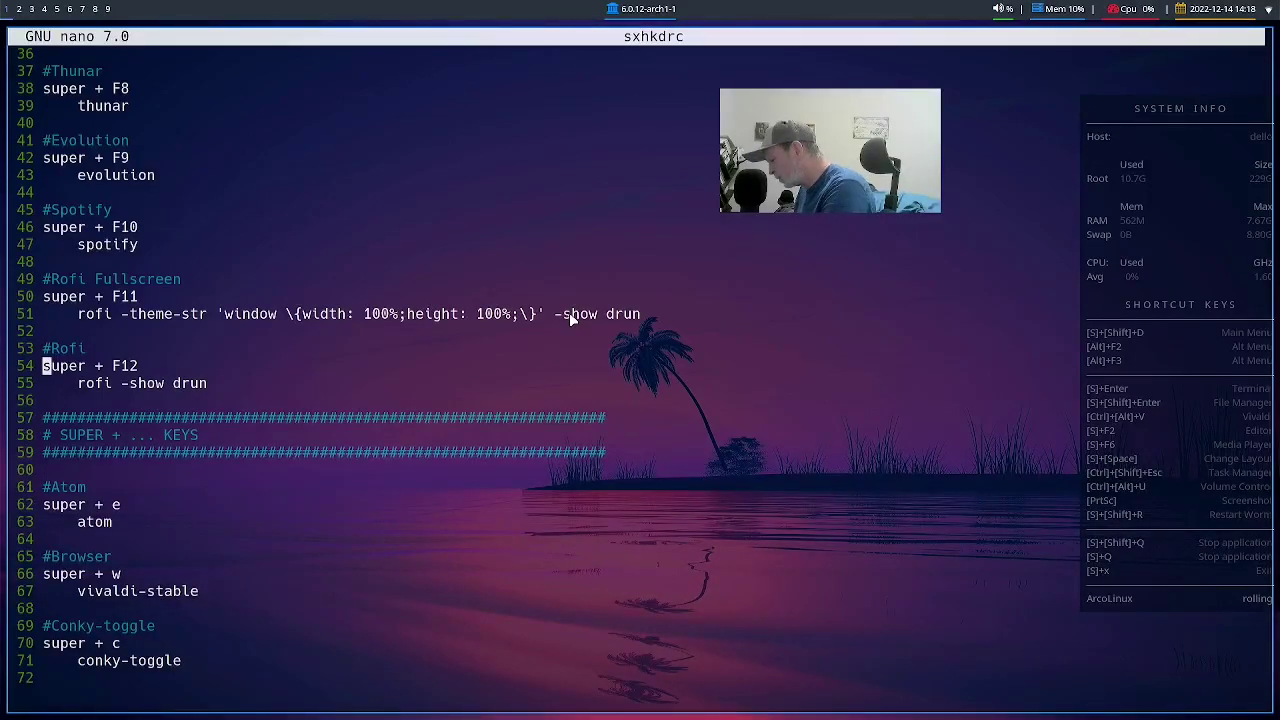
pyautogui.press('Right')
pyautogui.press('Right')
pyautogui.press('Right')
pyautogui.press('Right')
pyautogui.press('Right')
pyautogui.press('Right')
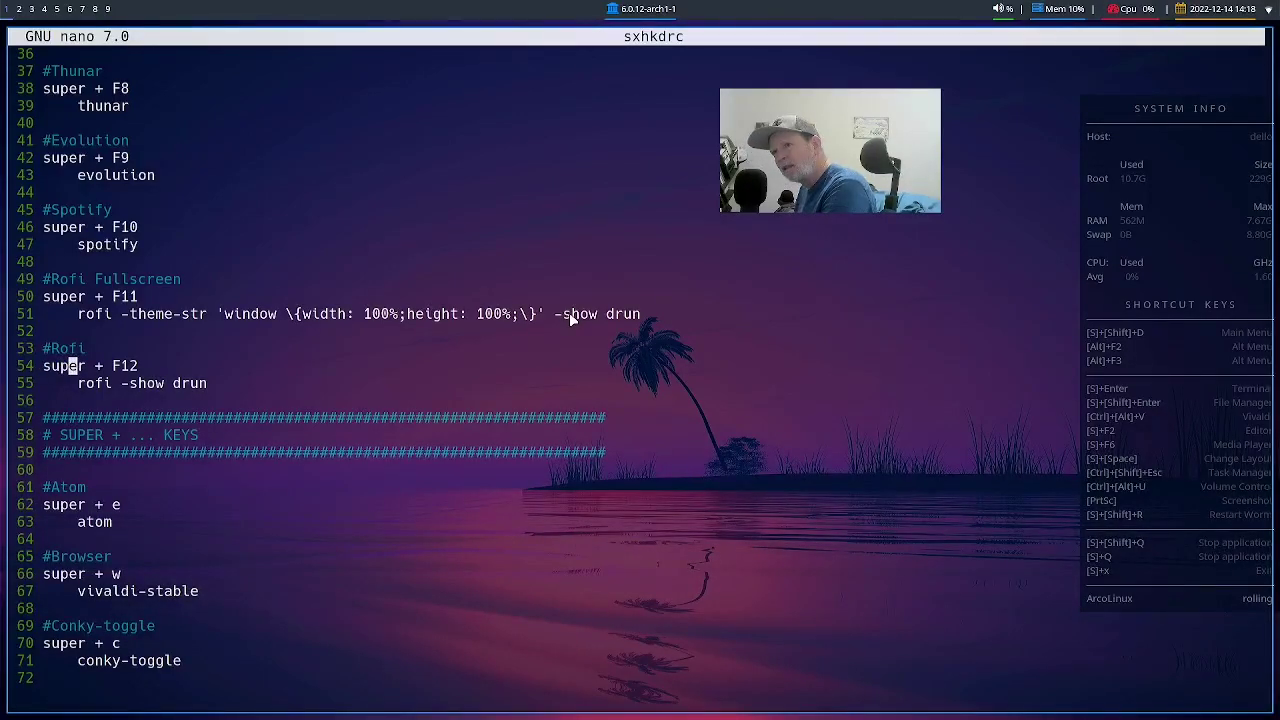
pyautogui.press('Right')
pyautogui.press('Right')
pyautogui.press('Right')
pyautogui.press('Right')
pyautogui.press('Right')
pyautogui.press('BackSpace')
pyautogui.press('BackSpace')
pyautogui.press('BackSpace')
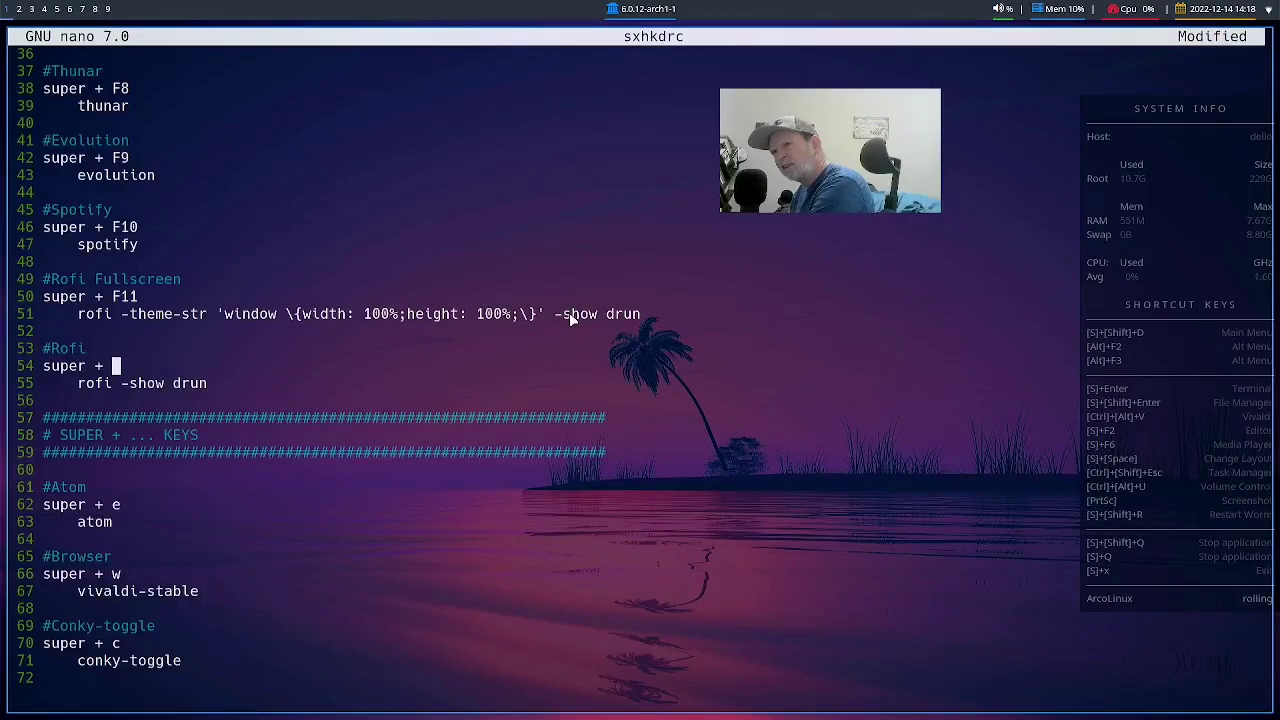
pyautogui.write('q')
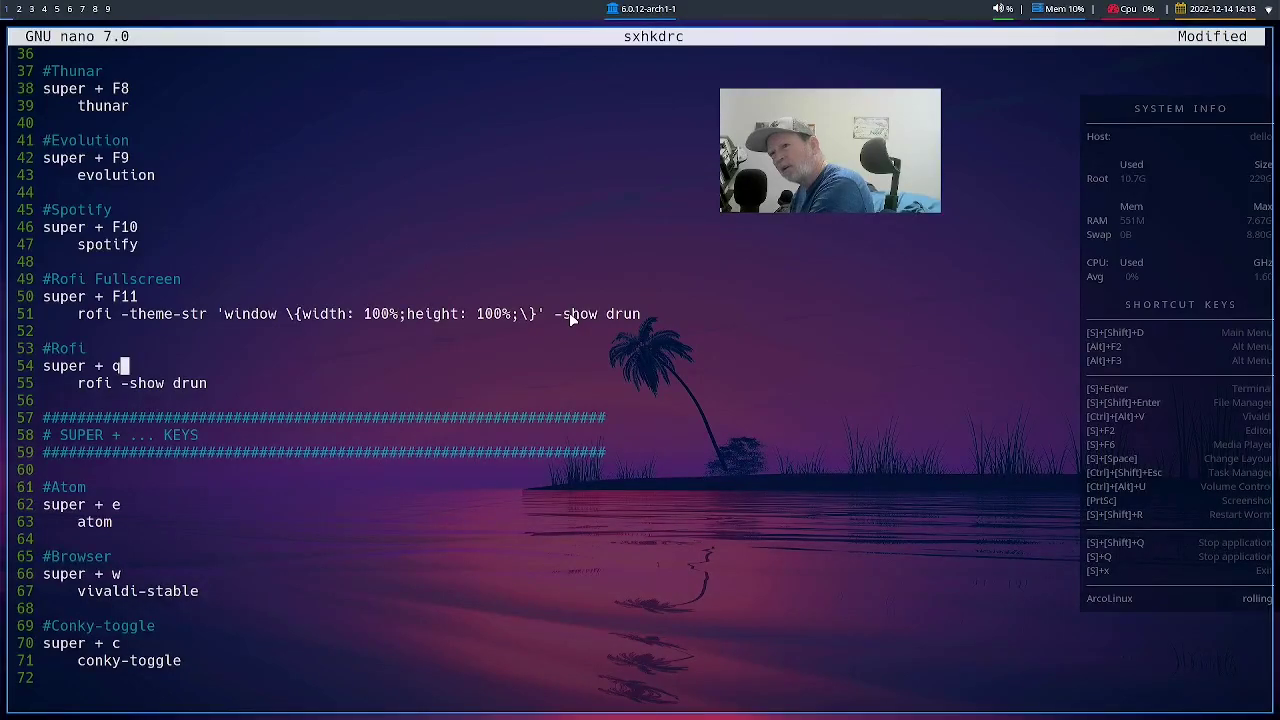
pyautogui.press('BackSpace')
pyautogui.write('d')
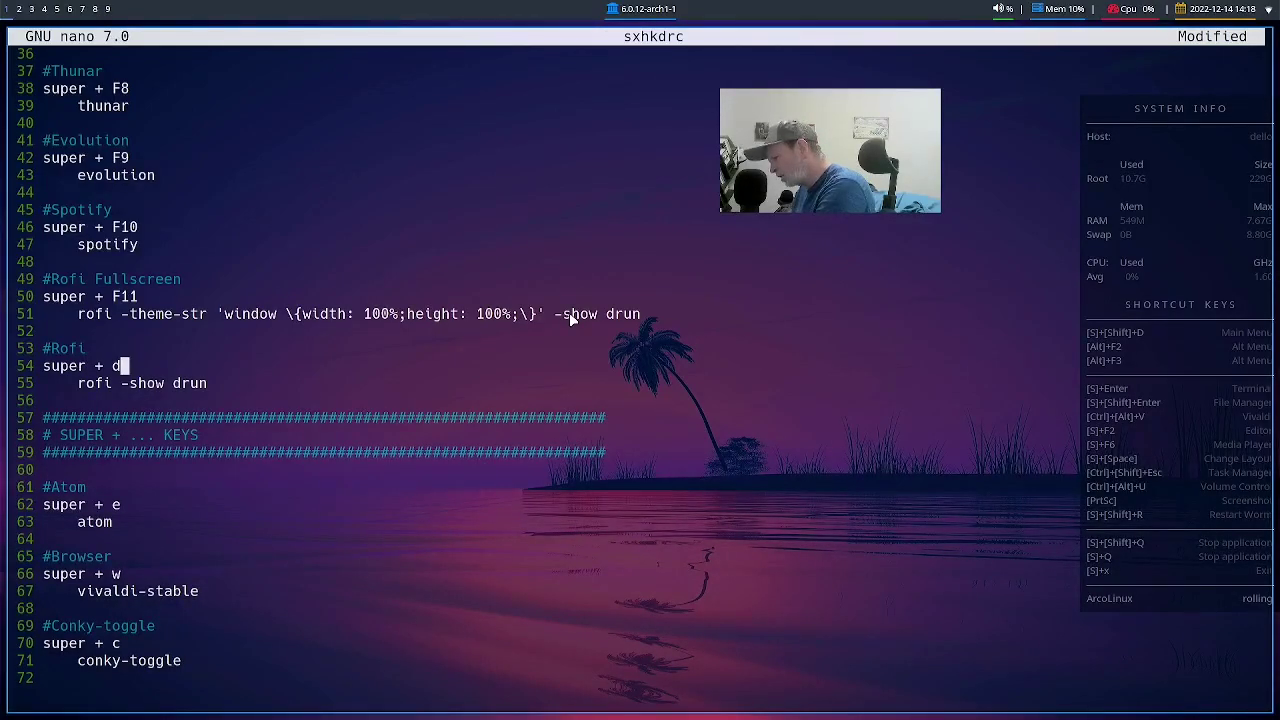
pyautogui.hotkey('ctrl', 's')
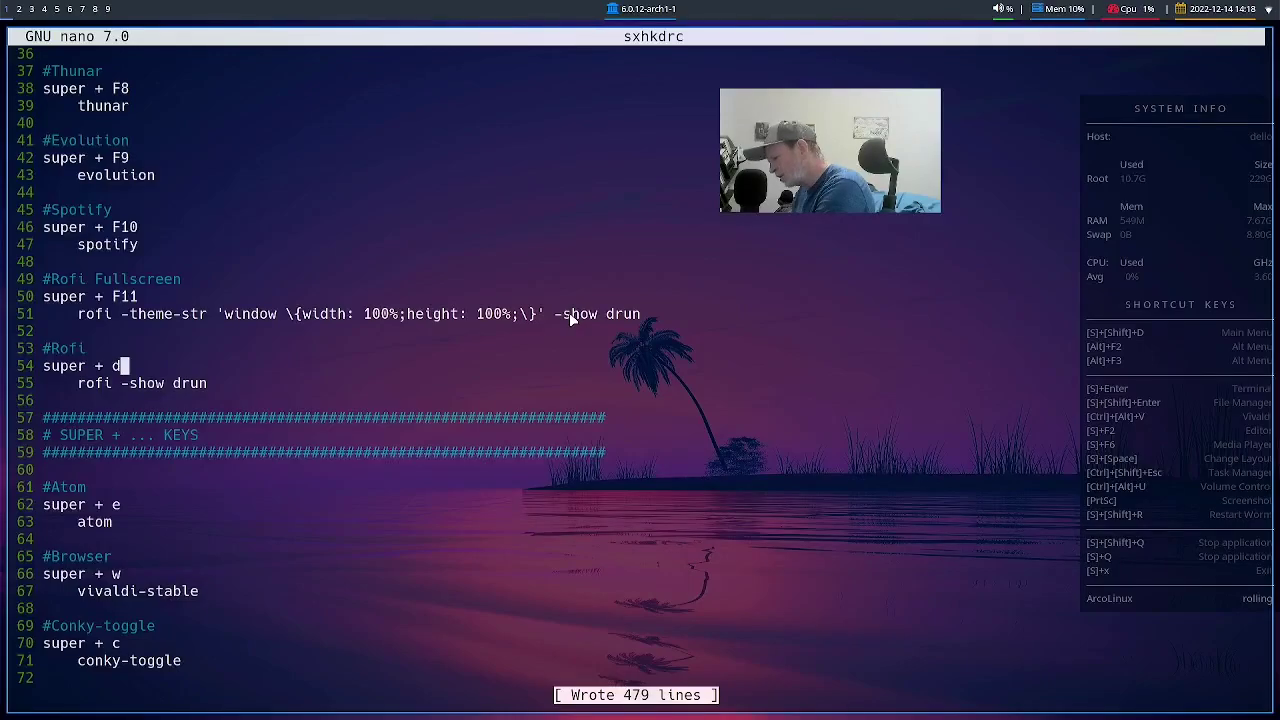
pyautogui.hotkey('ctrl', 'x')
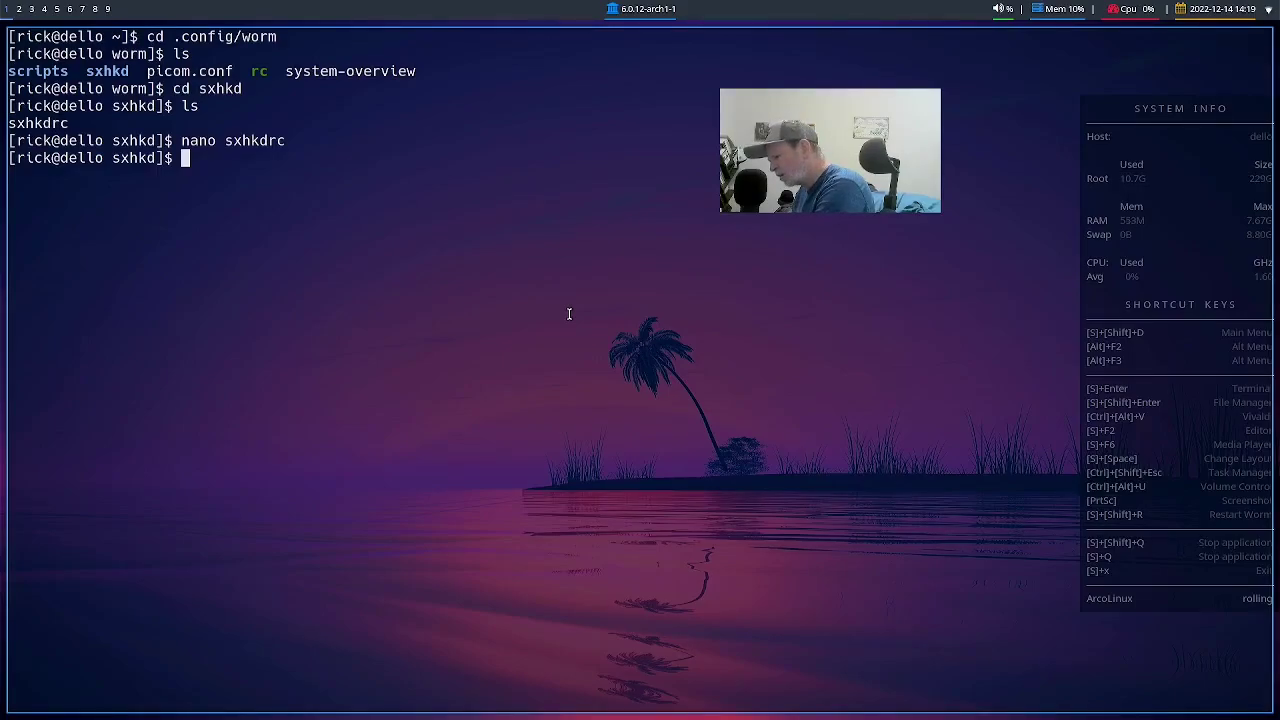
# - Close the terminal, log out, and log back in to Worm with the account password
pyautogui.press('super+q')
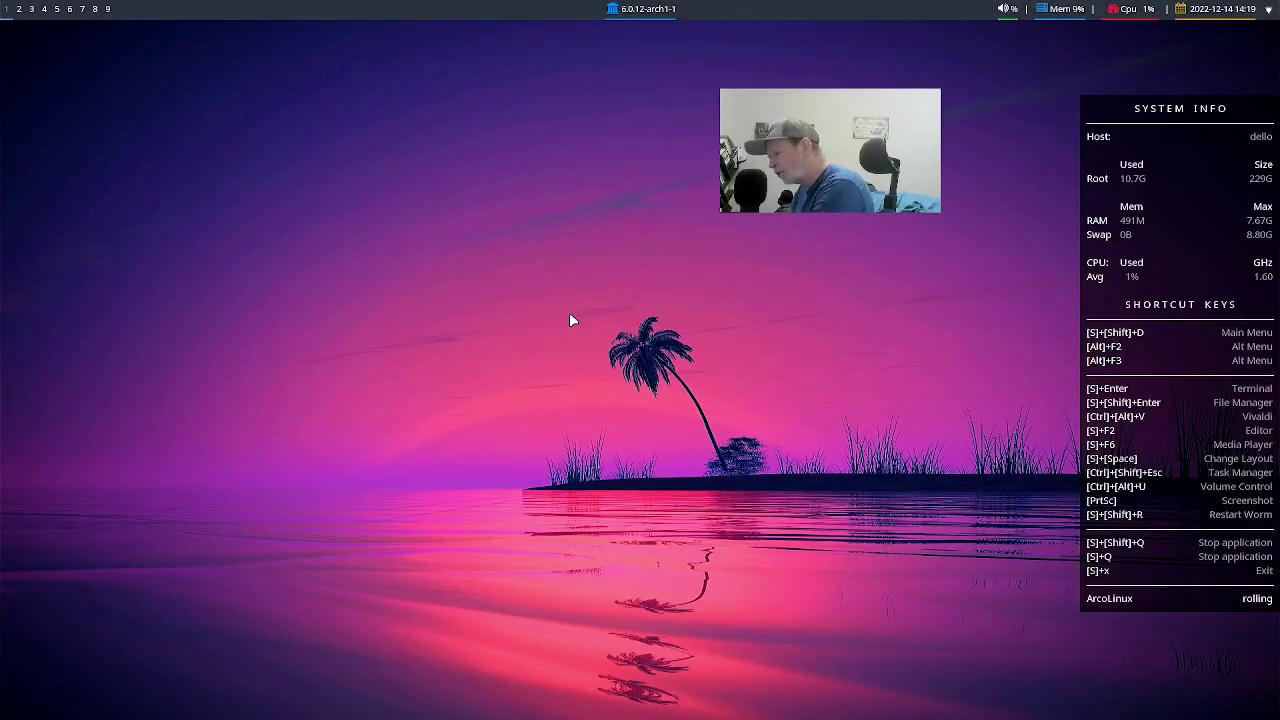
pyautogui.press('super+x')
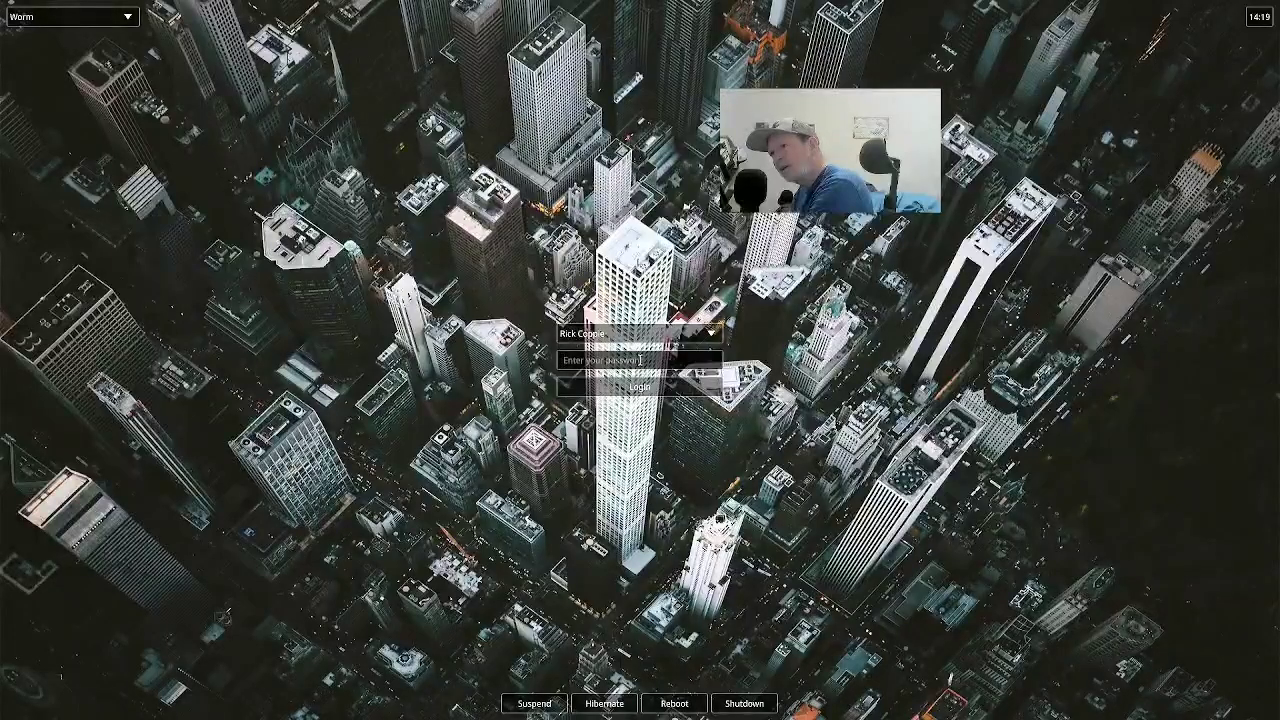
pyautogui.write('******')
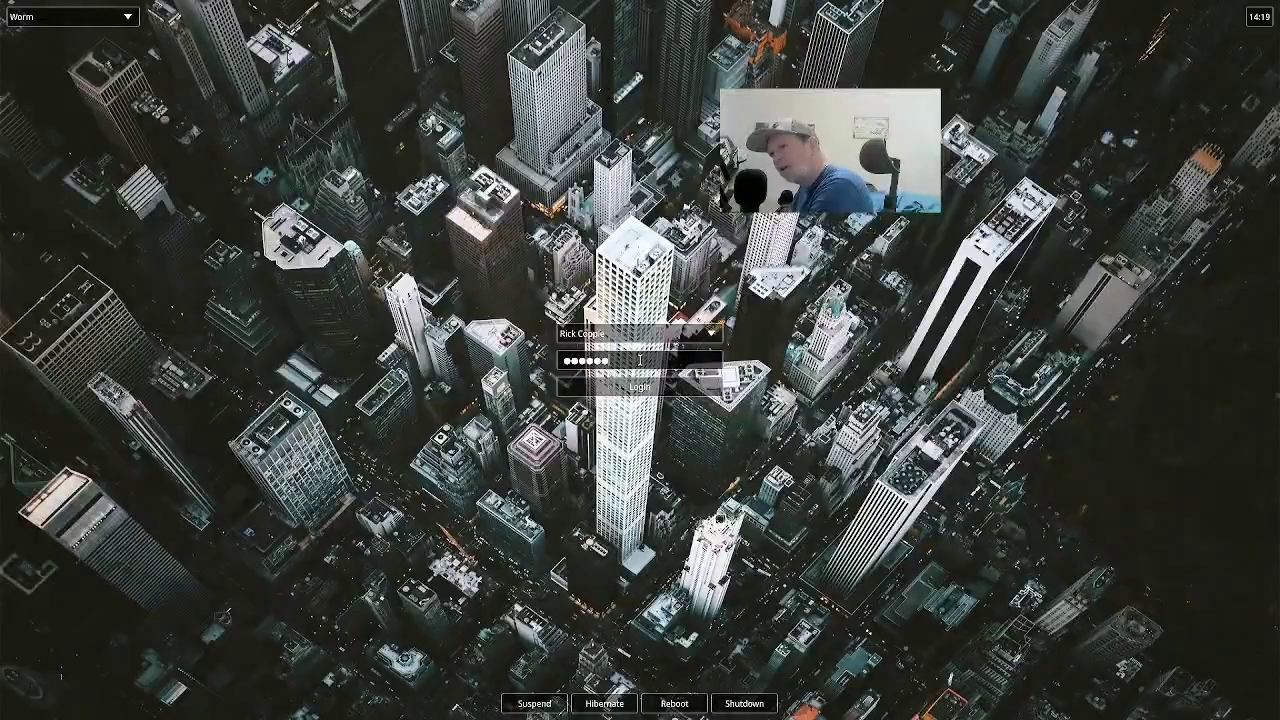
pyautogui.press('Return')
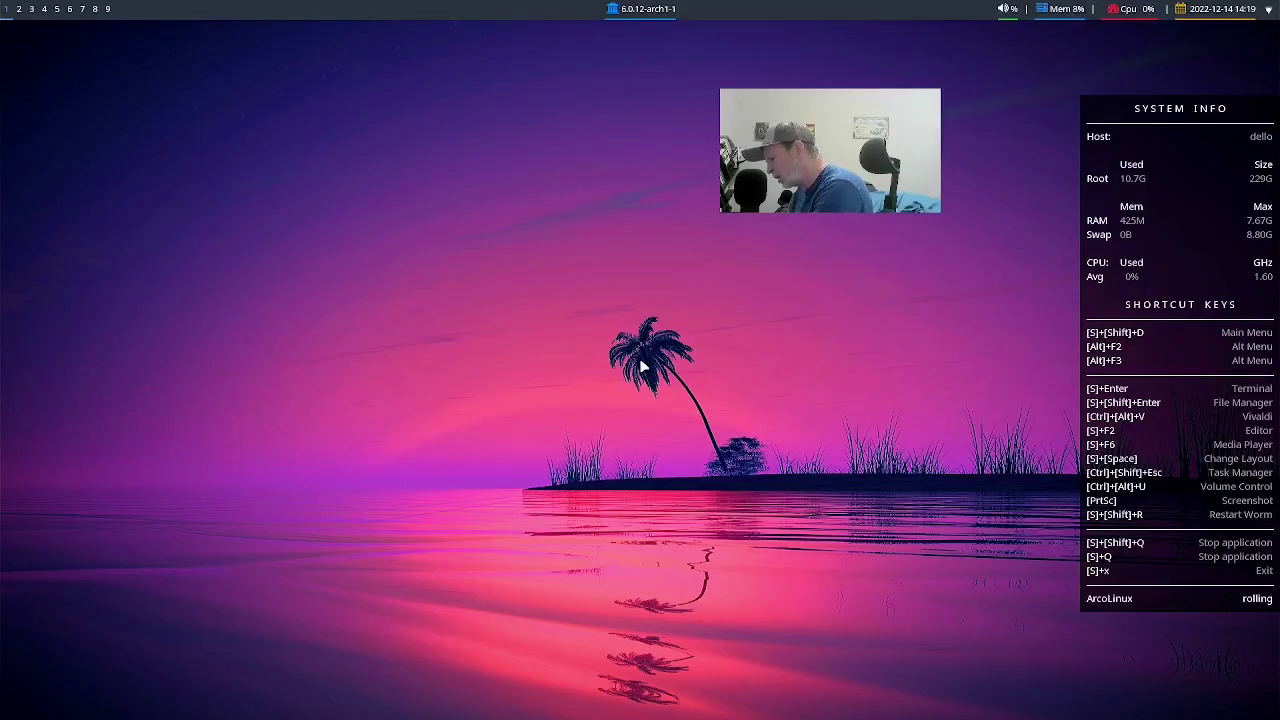
pyautogui.press('super+shift+d')
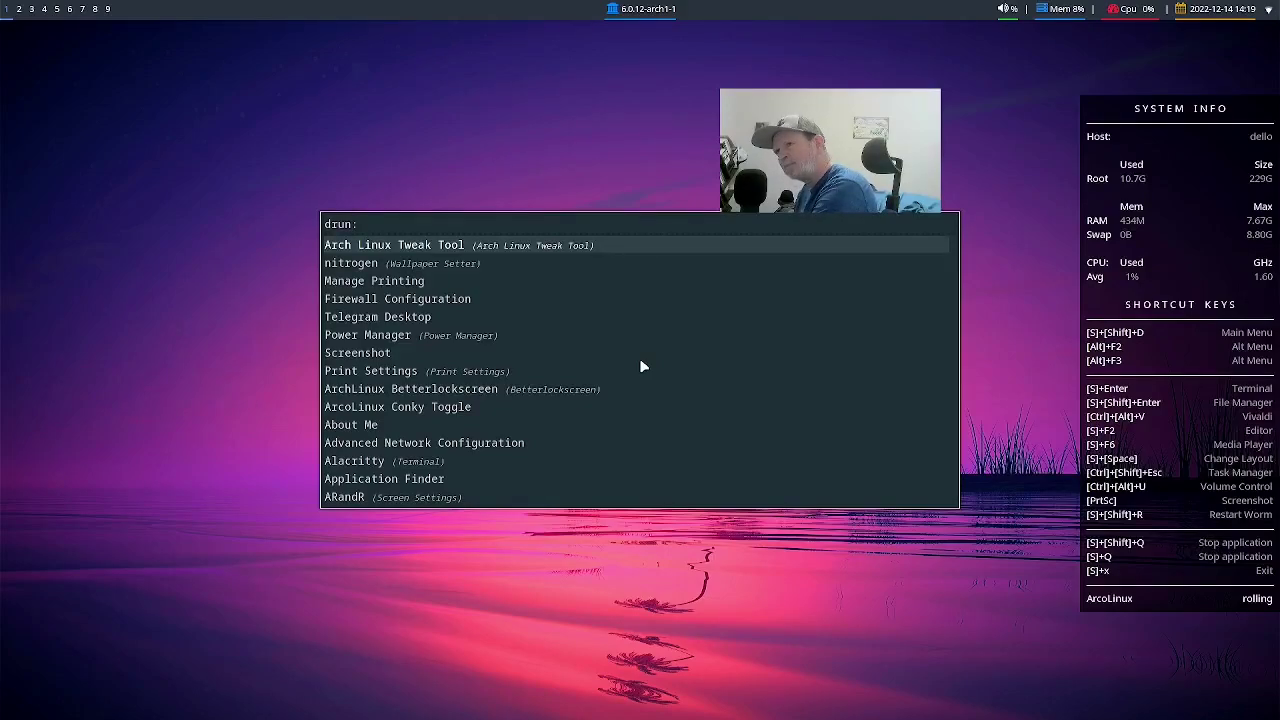
pyautogui.press('Escape')
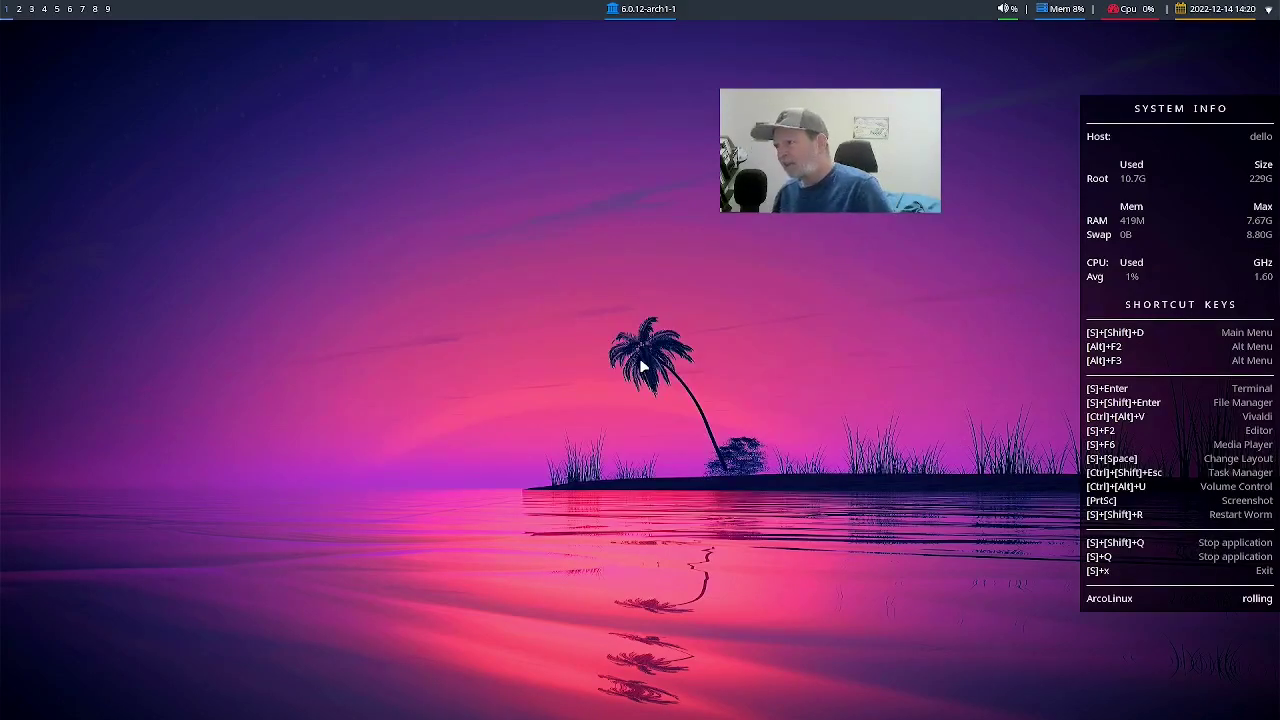